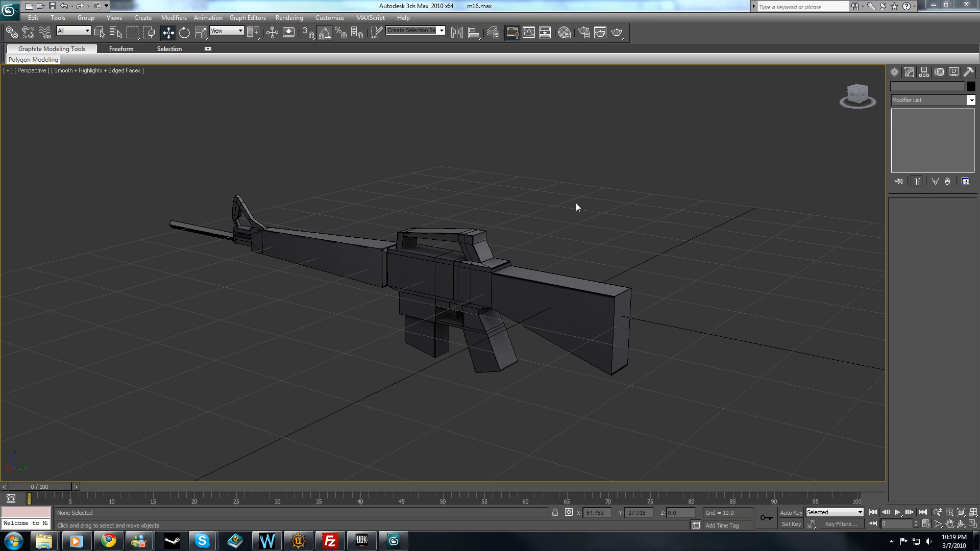
pyautogui.click(539, 288)
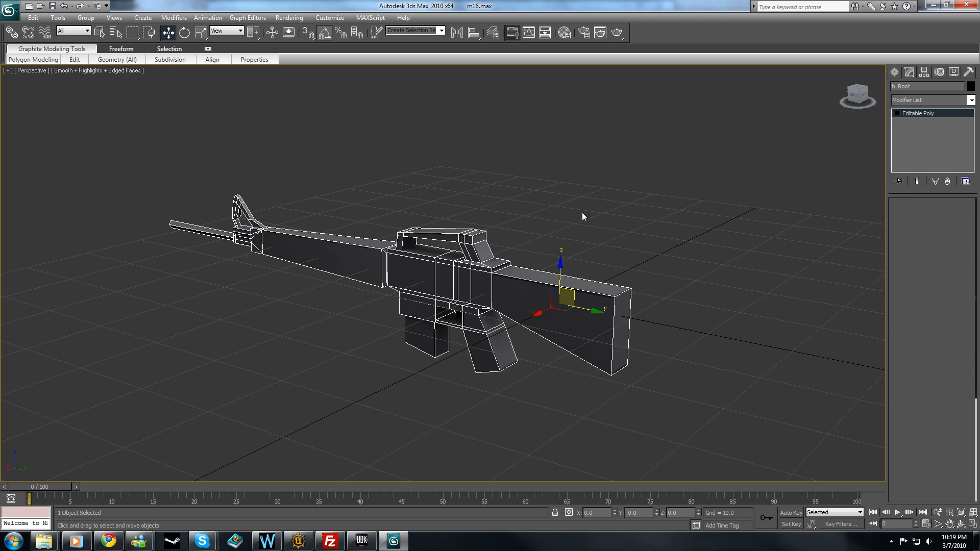
pyautogui.click(582, 212)
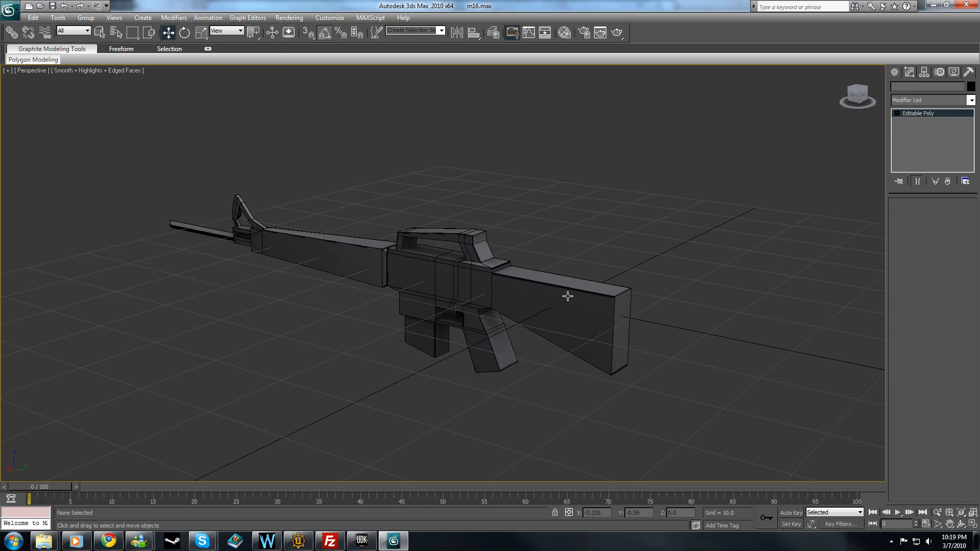
pyautogui.click(572, 292)
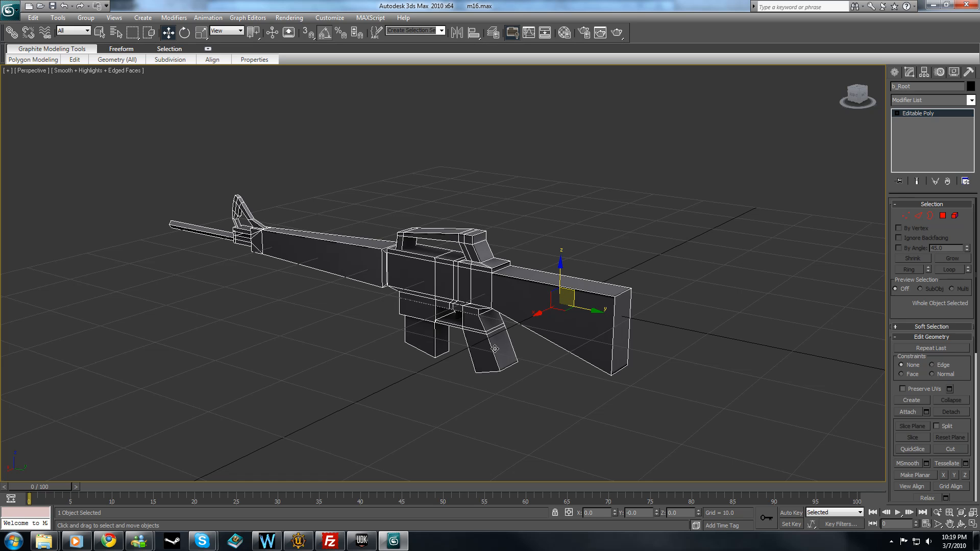
pyautogui.click(442, 384)
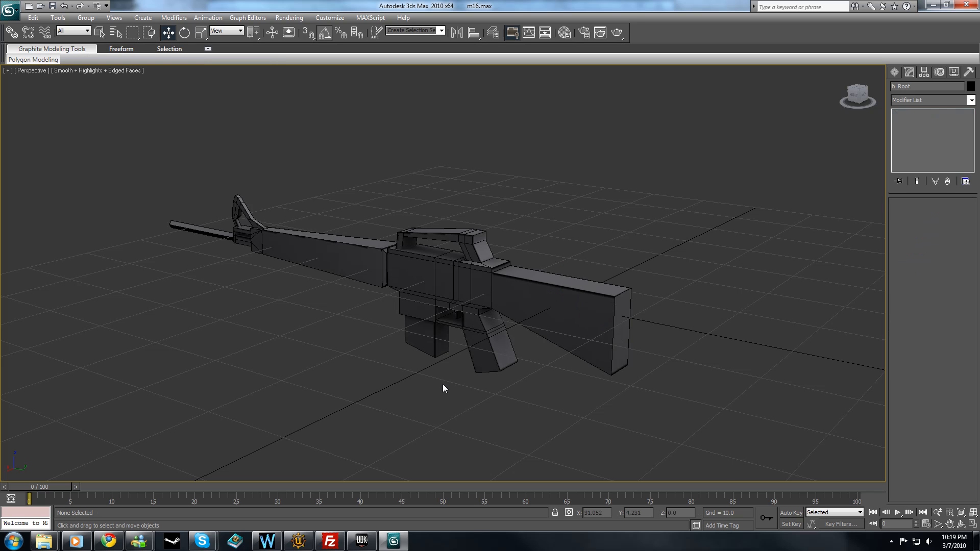
pyautogui.scroll(4, 442, 384)
pyautogui.click(497, 317)
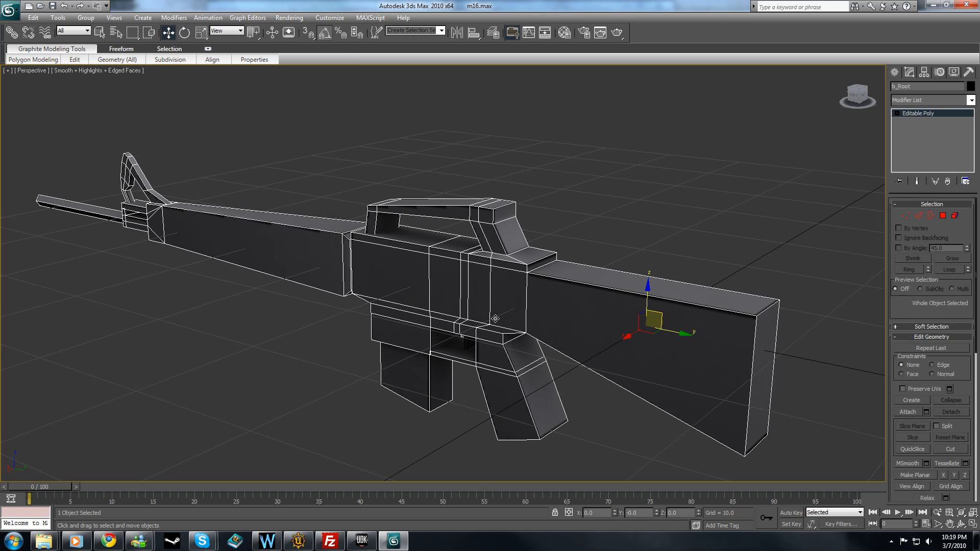
pyautogui.click(544, 151)
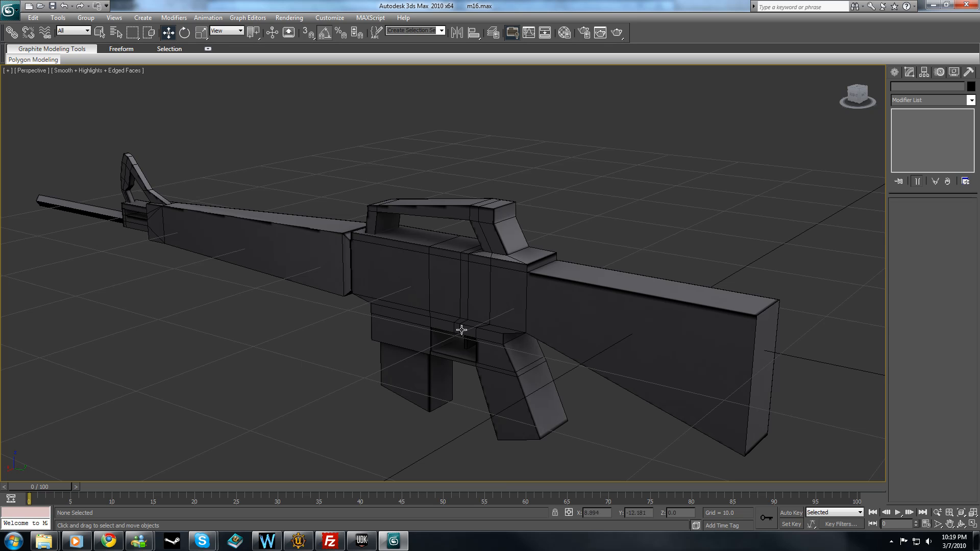
pyautogui.click(513, 295)
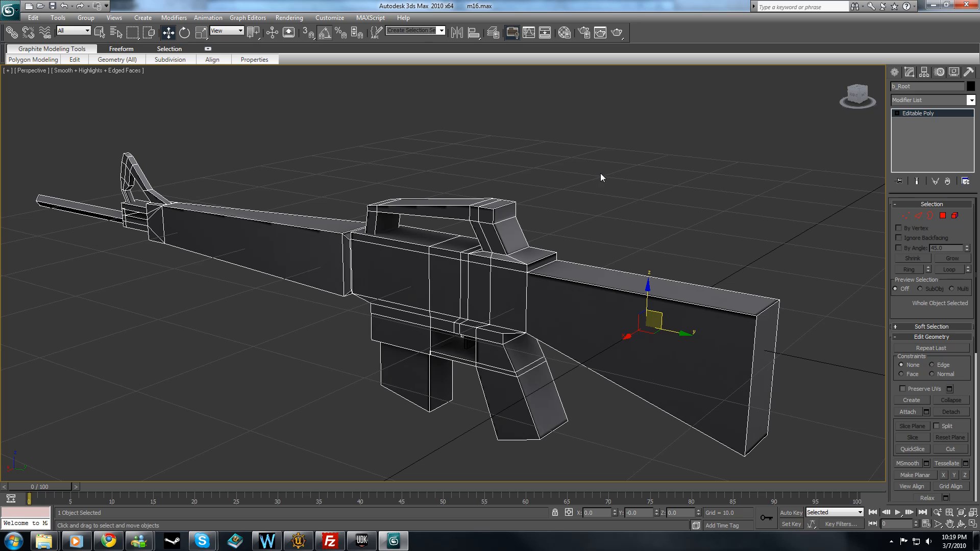
pyautogui.click(473, 342)
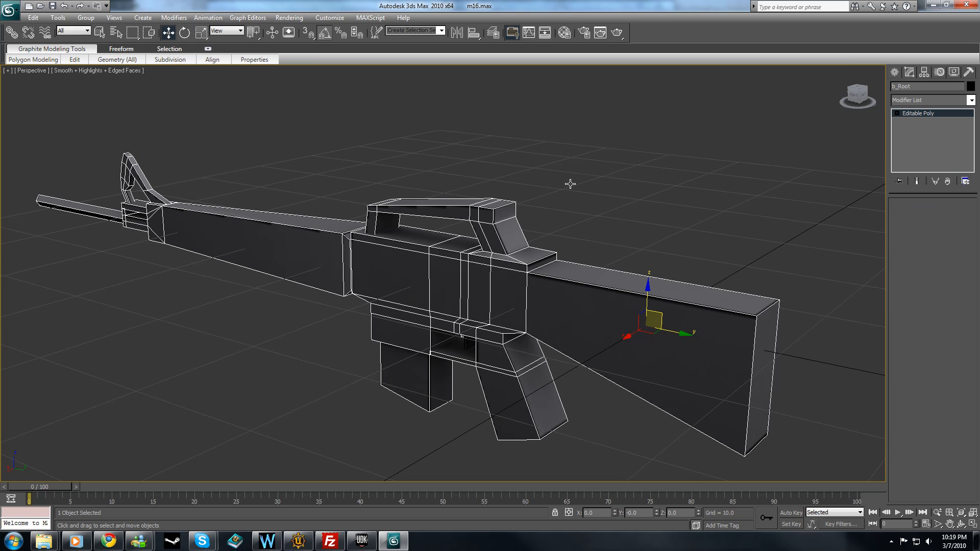
# Rename the main rifle mesh to M16.
pyautogui.click(517, 278)
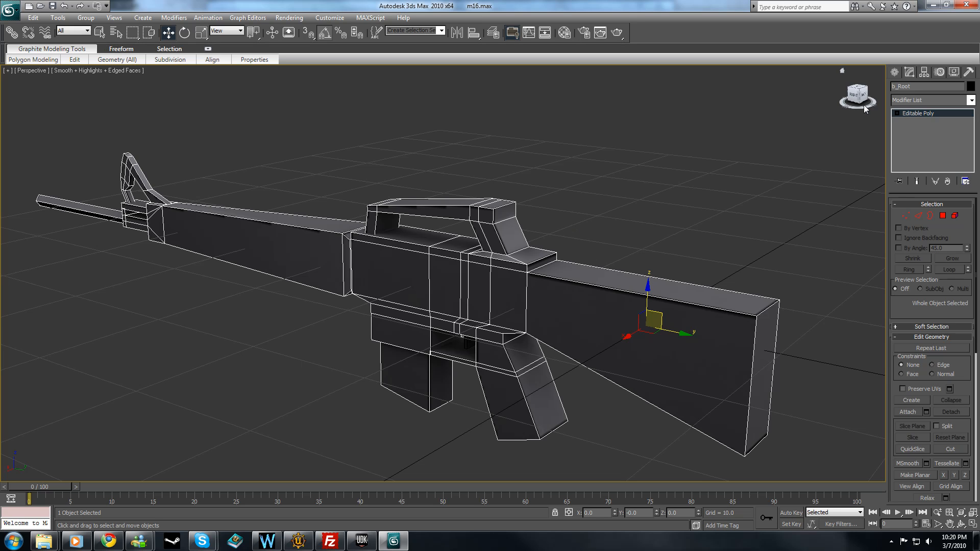
pyautogui.moveTo(925, 86); pyautogui.dragTo(848, 85)
pyautogui.write('M16')
pyautogui.click(673, 197)
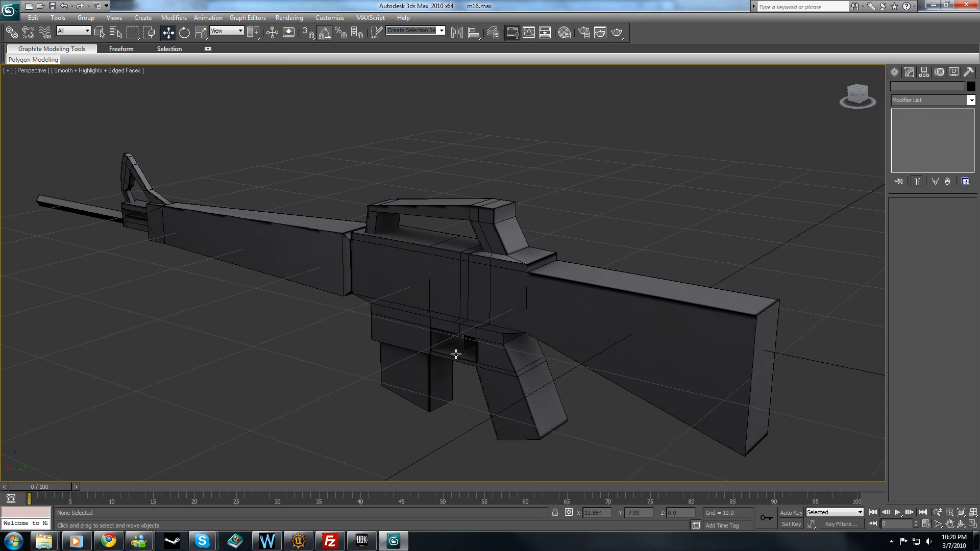
# Select the small trigger mesh under the receiver and rename it to M16_Trigger.
pyautogui.click(467, 346)
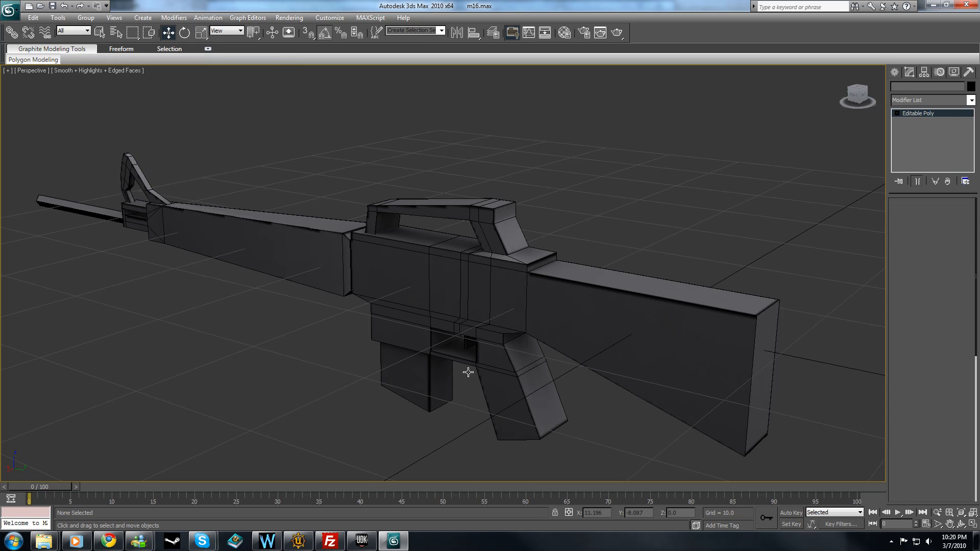
pyautogui.click(462, 360)
pyautogui.click(892, 85)
pyautogui.write('M!^')
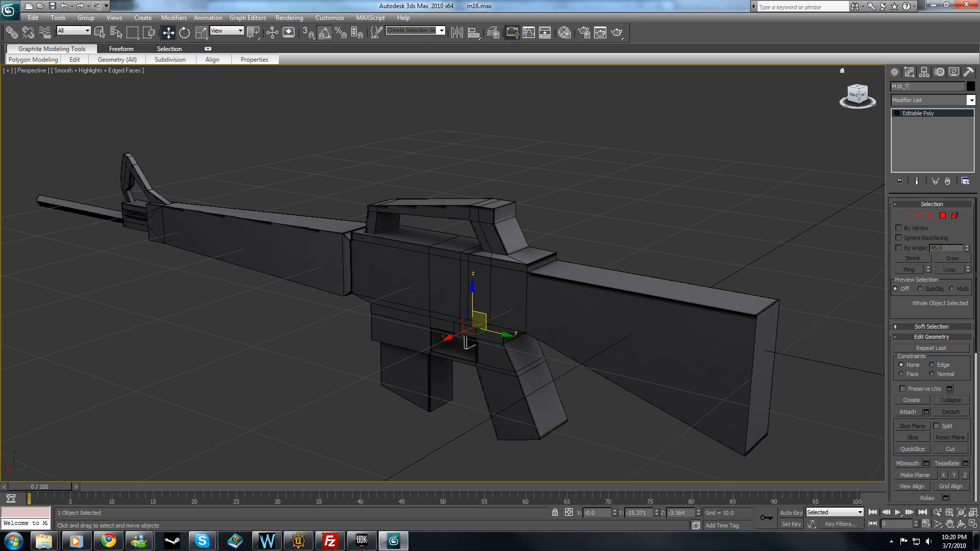
pyautogui.write('_Trigger')
pyautogui.click(759, 112)
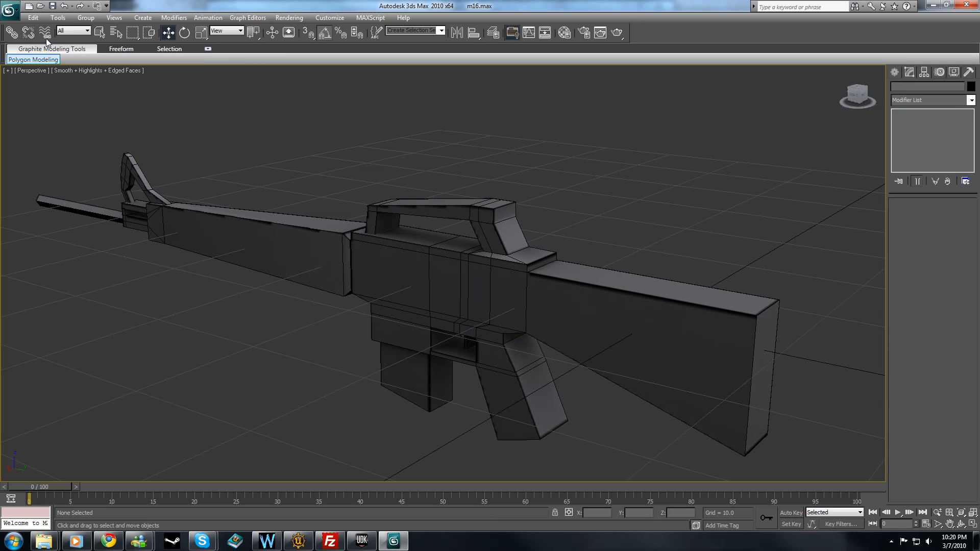
# Try moving the rifle body along the X axis, then undo the move and clear the selection.
pyautogui.moveTo(369, 157); pyautogui.dragTo(554, 424)
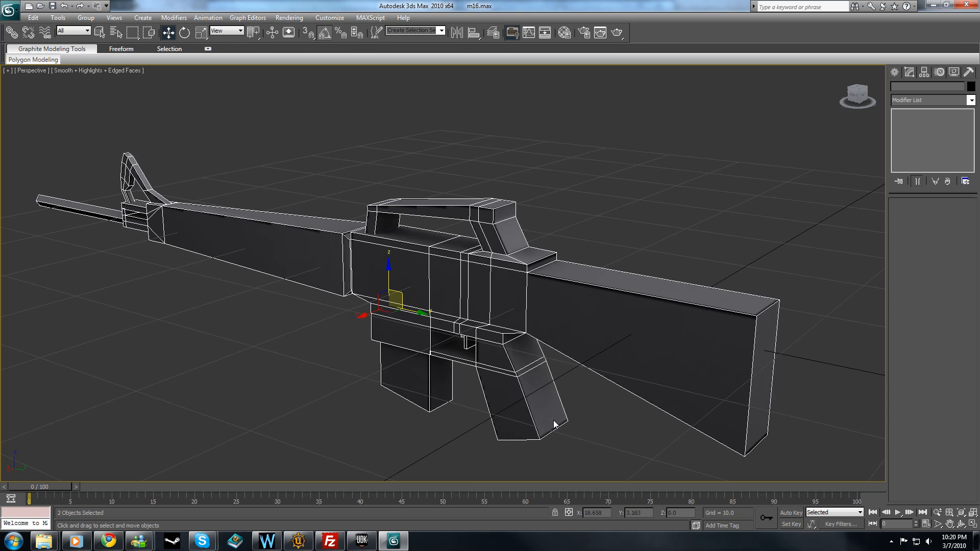
pyautogui.click(167, 326)
pyautogui.click(458, 311)
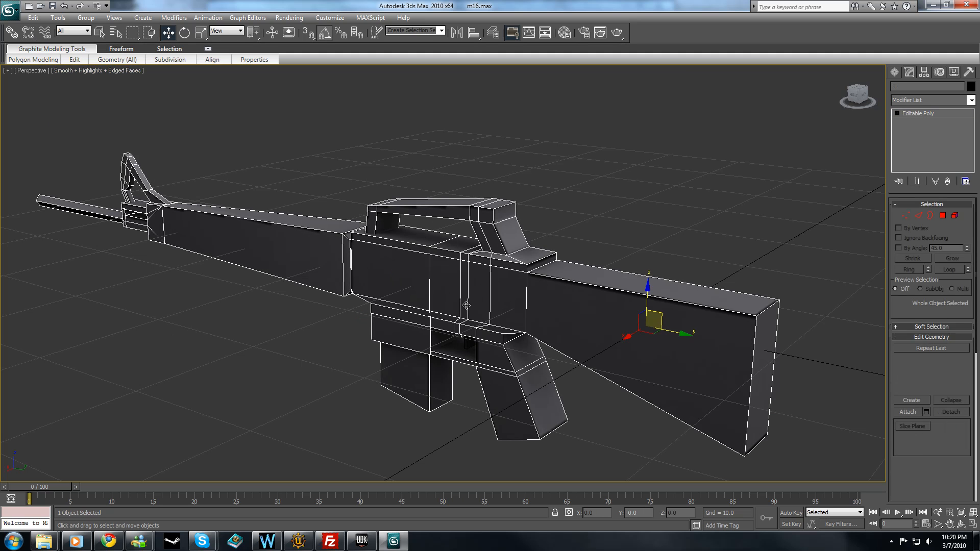
pyautogui.moveTo(660, 323)
pyautogui.mouseDown()
pyautogui.moveTo(673, 313)
pyautogui.moveTo(648, 334)
pyautogui.moveTo(680, 309)
pyautogui.moveTo(628, 337)
pyautogui.moveTo(703, 307)
pyautogui.moveTo(651, 325)
pyautogui.mouseUp()
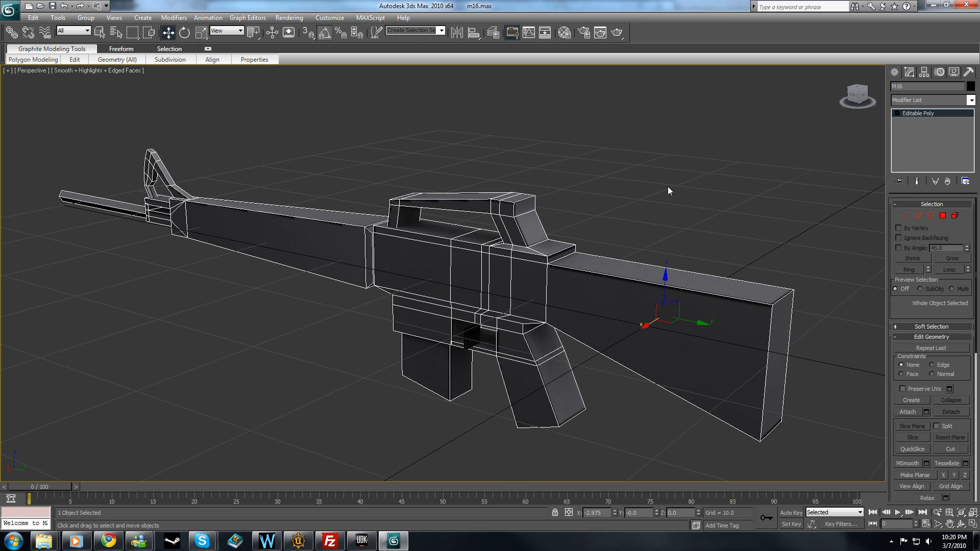
pyautogui.hotkey('ctrl', 'z')
pyautogui.moveTo(655, 180); pyautogui.dragTo(641, 155)
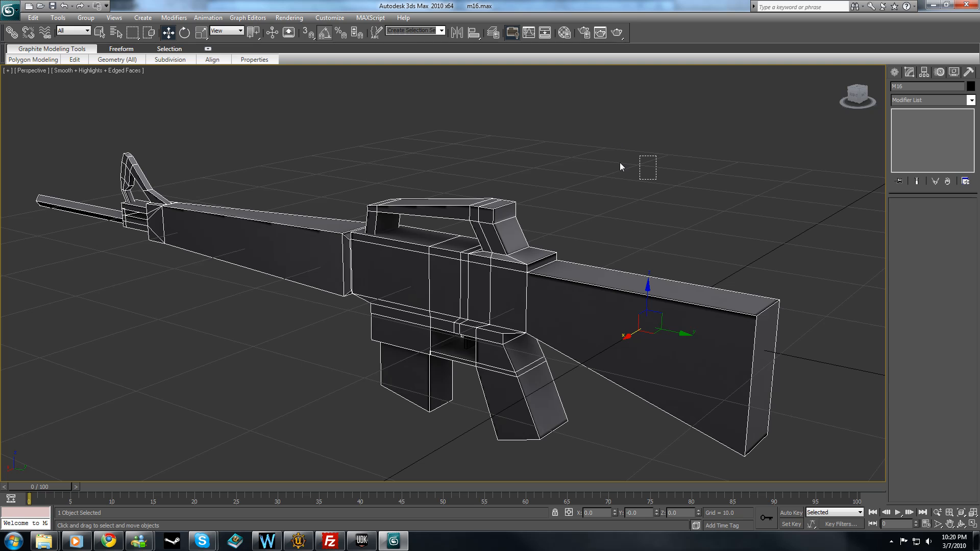
# Create a small Dummy helper beside the rifle's magazine.
pyautogui.click(894, 71)
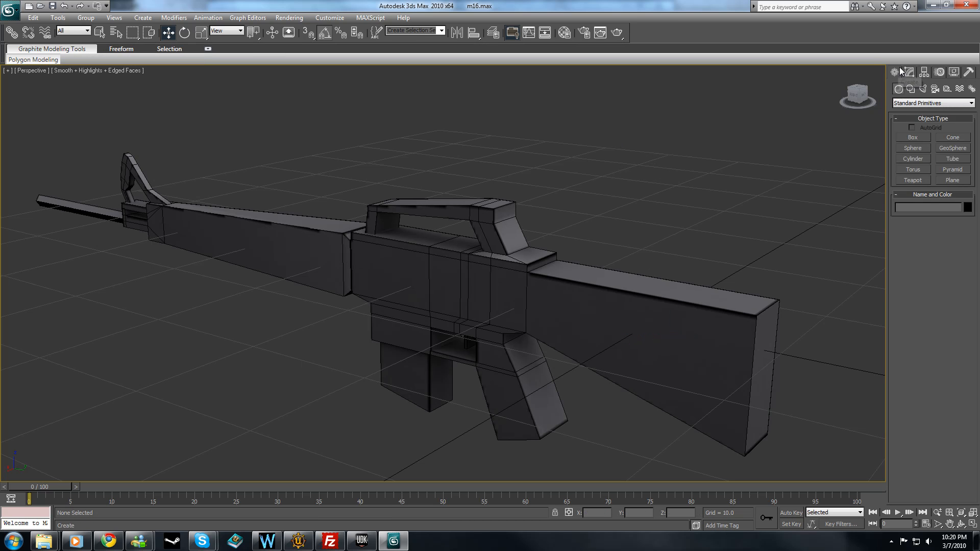
pyautogui.click(950, 92)
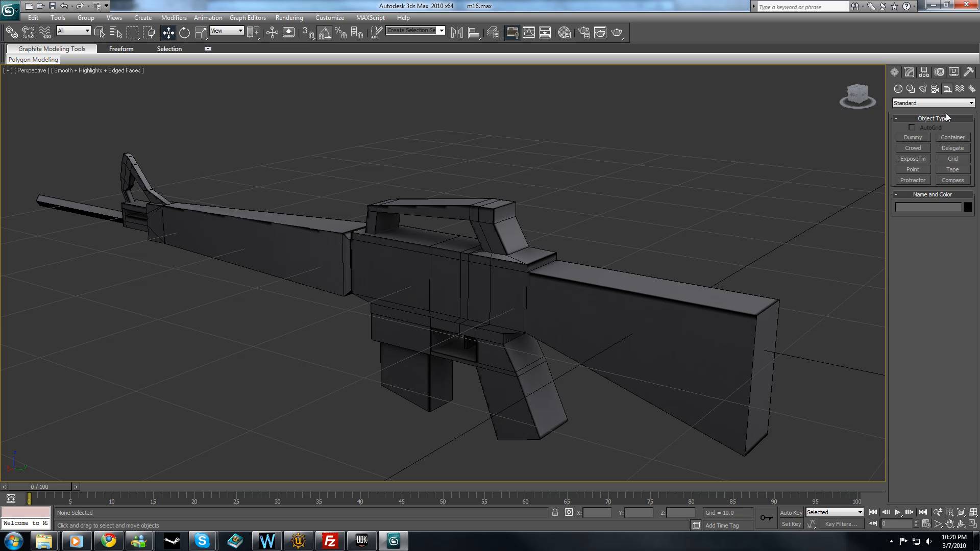
pyautogui.click(913, 138)
pyautogui.moveTo(357, 355); pyautogui.dragTo(368, 369)
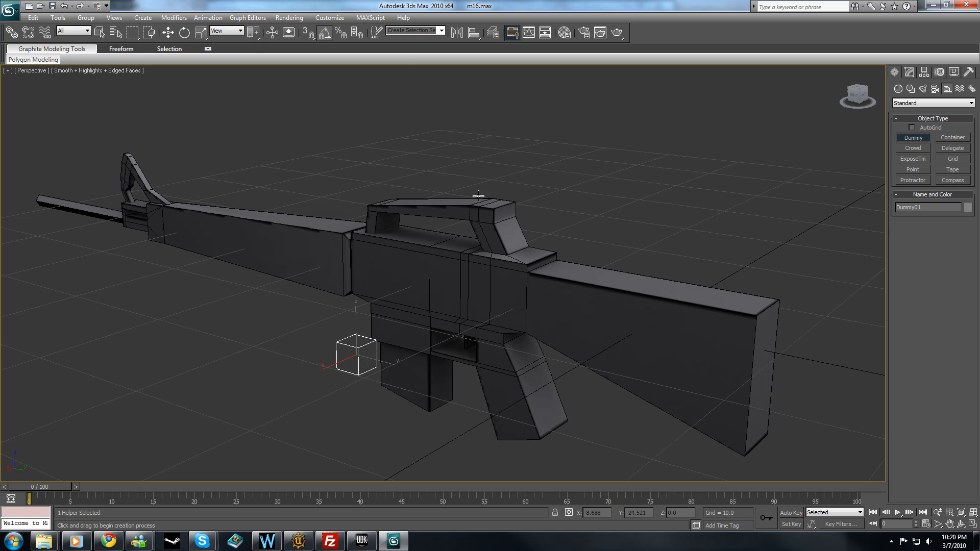
# Move the dummy helper to the world origin by setting its absolute X, Y and Z coordinates to 0.
pyautogui.press('F12')
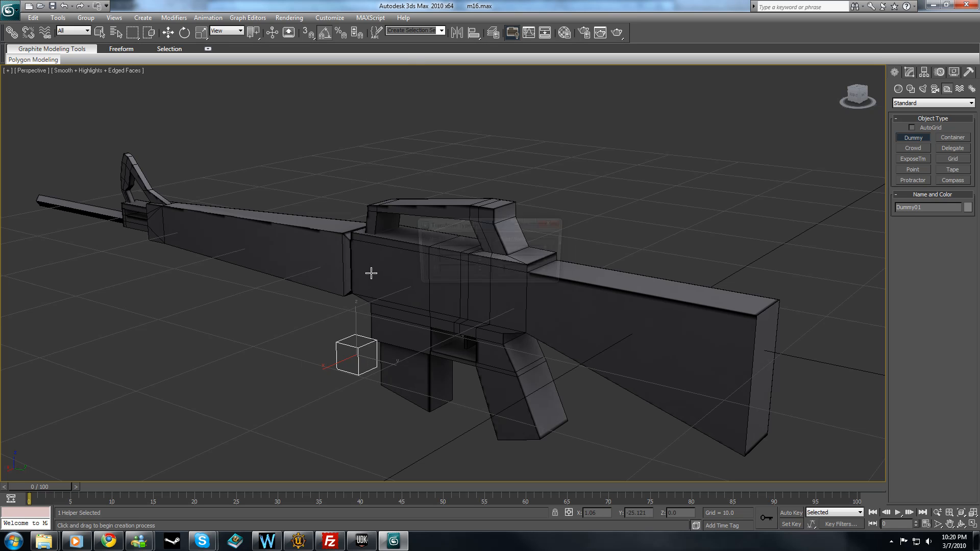
pyautogui.click(168, 32)
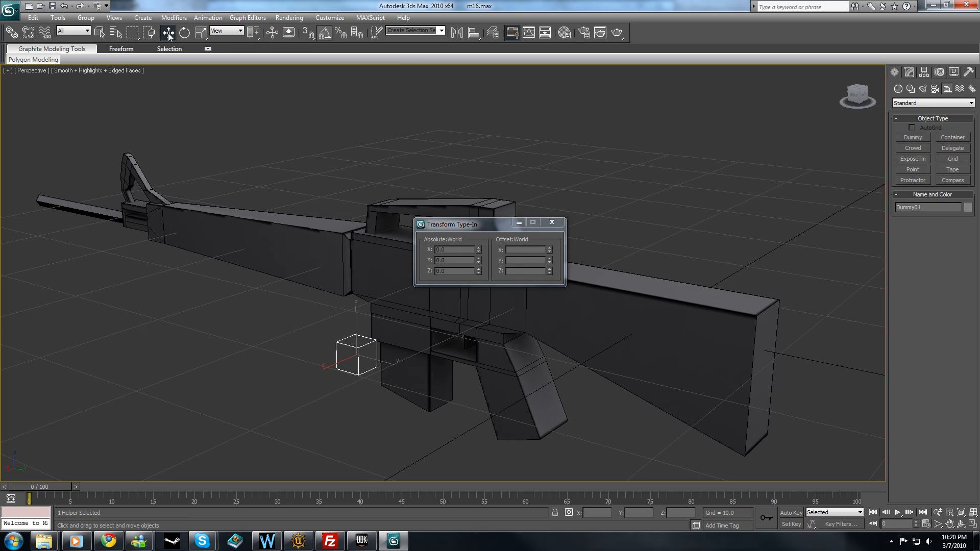
pyautogui.rightClick(479, 249)
pyautogui.rightClick(479, 260)
pyautogui.click(552, 223)
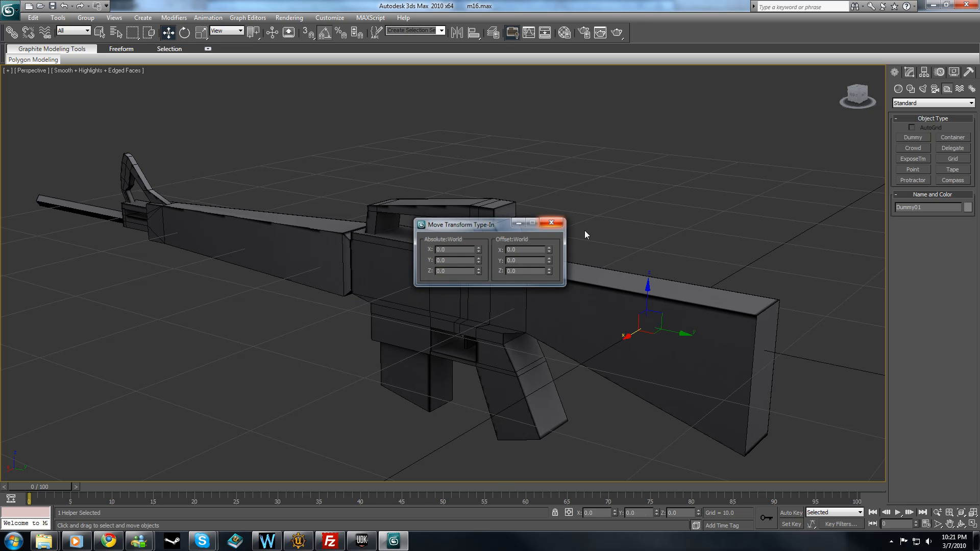
# Rename the dummy at the origin to b_Root and deselect it.
pyautogui.moveTo(693, 259)
pyautogui.keyDown('alt'); pyautogui.mouseDown(button='middle')
pyautogui.moveTo(659, 259)
pyautogui.moveTo(676, 257)
pyautogui.mouseUp(button='middle'); pyautogui.keyUp('alt')
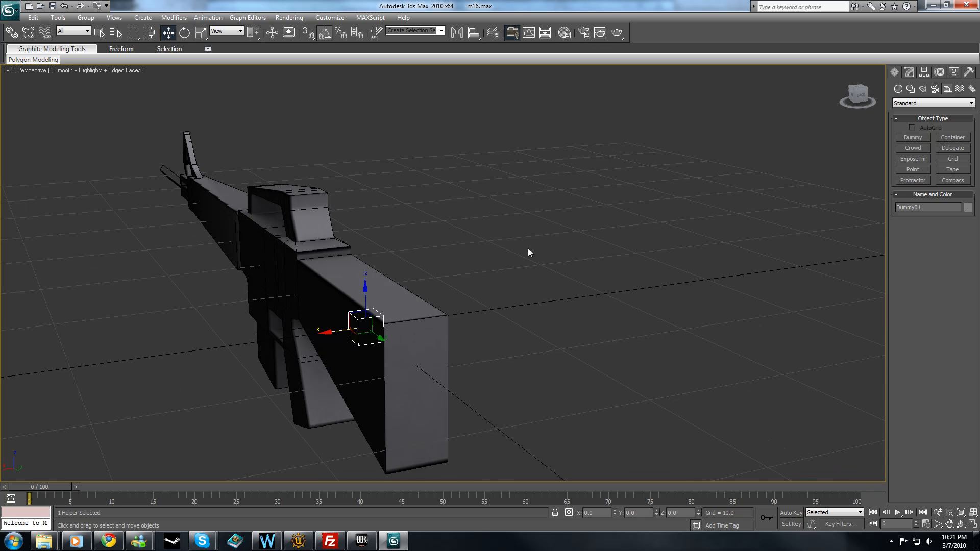
pyautogui.keyDown('alt'); pyautogui.moveTo(527, 254); pyautogui.dragTo(536, 254, button='middle'); pyautogui.keyUp('alt')
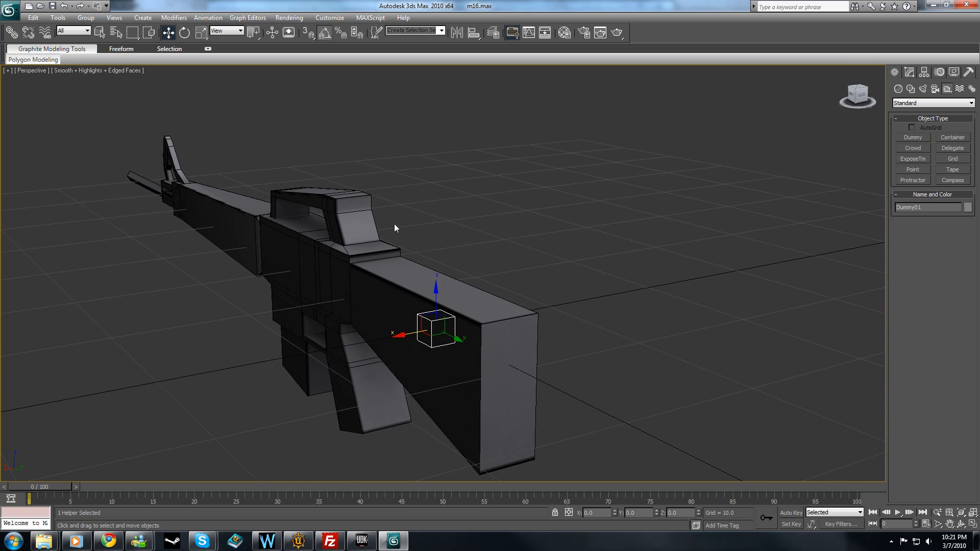
pyautogui.click(911, 73)
pyautogui.moveTo(933, 88); pyautogui.dragTo(862, 88)
pyautogui.write('b_Root')
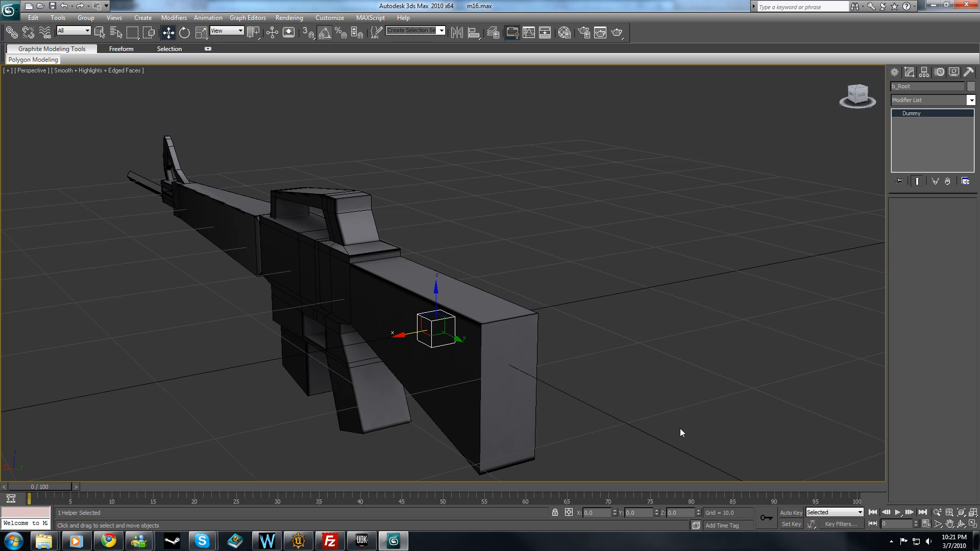
pyautogui.click(473, 159)
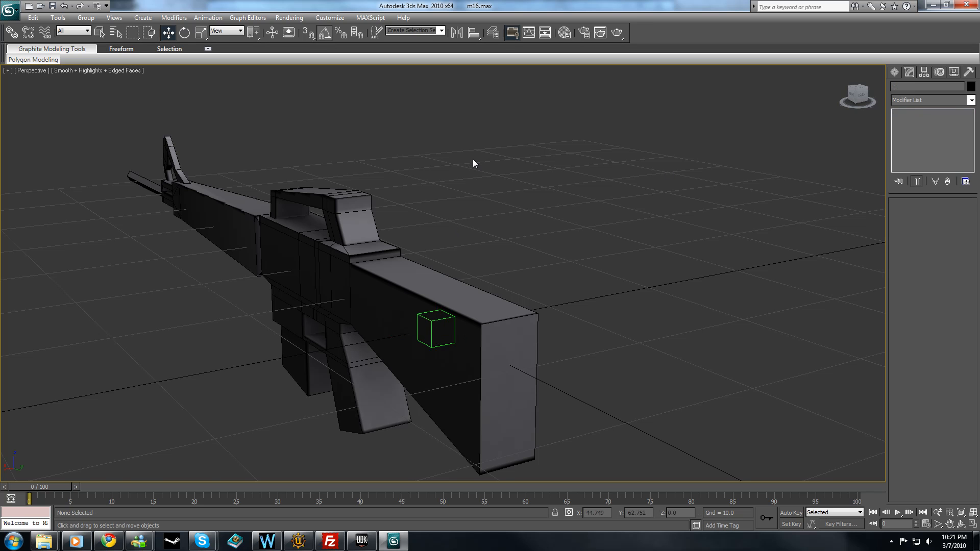
# Select the M16 body and turn on its see-through display.
pyautogui.keyDown('alt'); pyautogui.moveTo(418, 178); pyautogui.dragTo(439, 173, button='middle'); pyautogui.keyUp('alt')
pyautogui.click(610, 240)
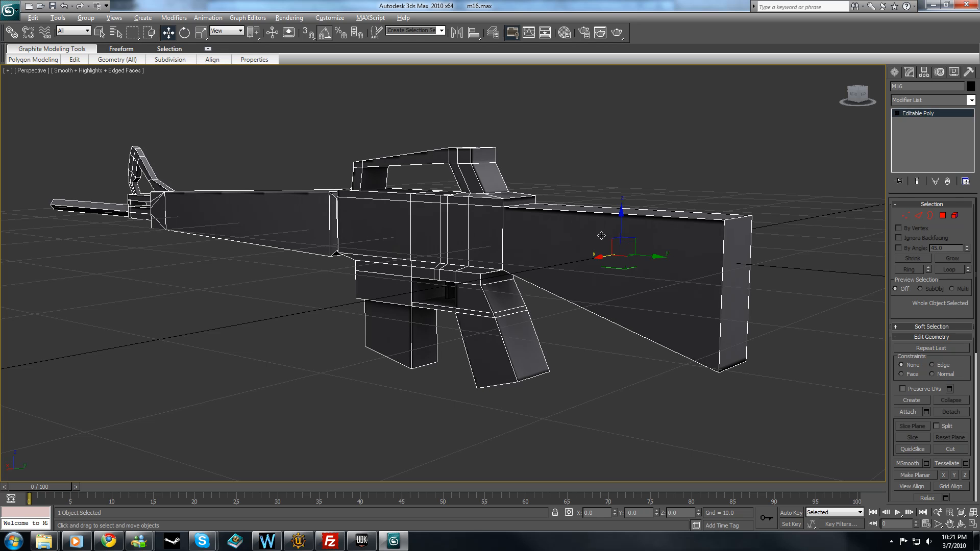
pyautogui.hotkey('alt', 'x')
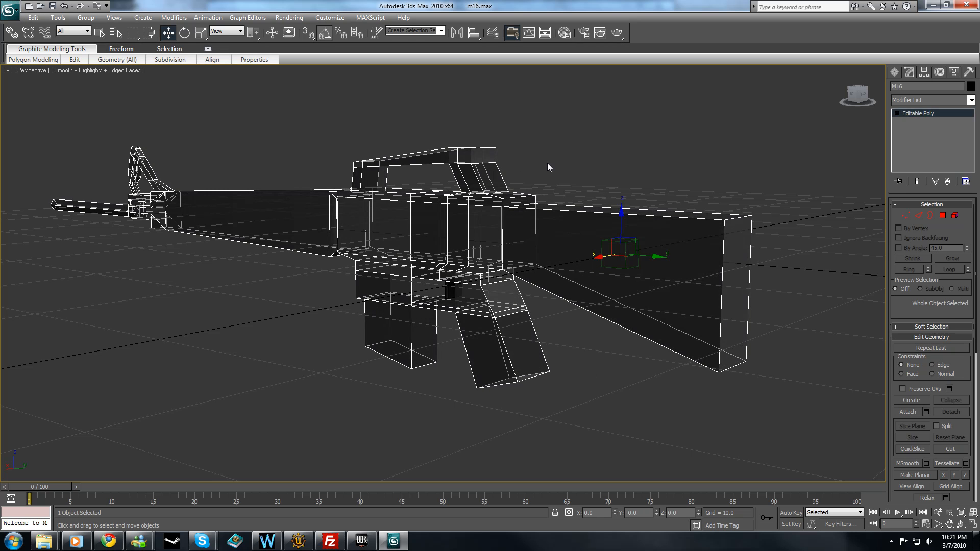
# Clone the b_Root dummy and name the clone b_Trigger.
pyautogui.click(622, 241)
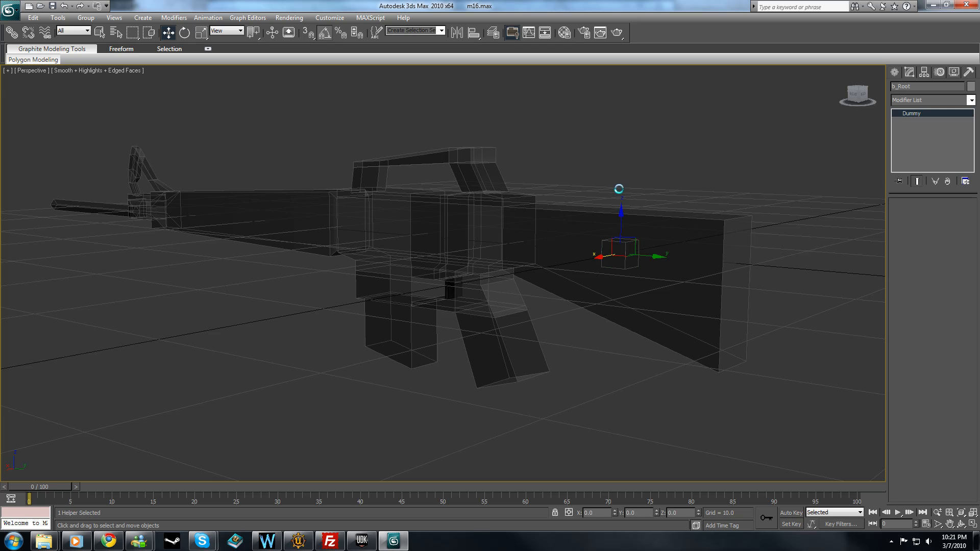
pyautogui.hotkey('ctrl', 'v')
pyautogui.click(466, 243)
pyautogui.moveTo(481, 292); pyautogui.dragTo(419, 290)
pyautogui.write('b_Trigger')
pyautogui.press('Return')
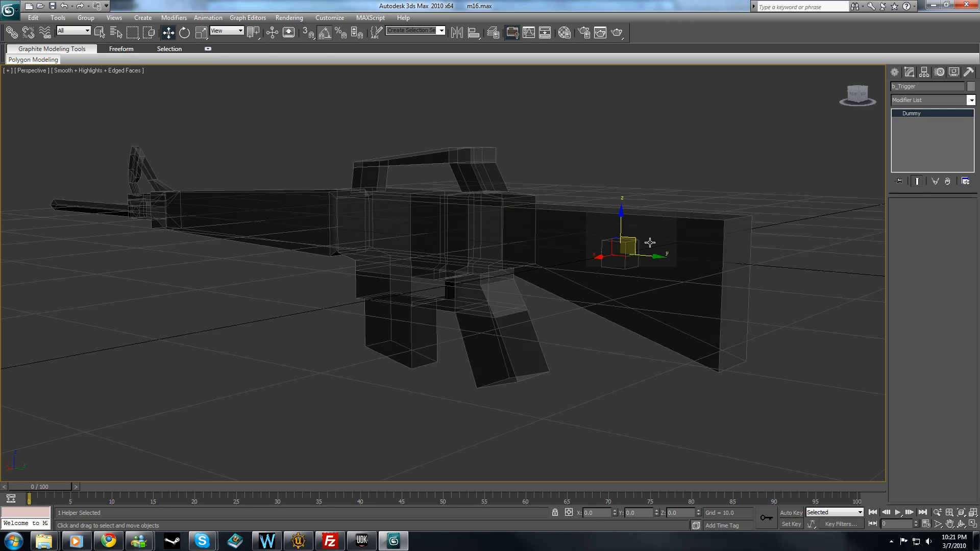
# Move the b_Trigger dummy forward and down onto the trigger, to about Y -15.07 and Z -3.09.
pyautogui.moveTo(652, 254); pyautogui.dragTo(463, 239)
pyautogui.keyDown('alt'); pyautogui.moveTo(463, 239); pyautogui.dragTo(495, 273, button='middle'); pyautogui.keyUp('alt')
pyautogui.moveTo(570, 225); pyautogui.dragTo(595, 225)
pyautogui.moveTo(555, 182); pyautogui.dragTo(555, 219)
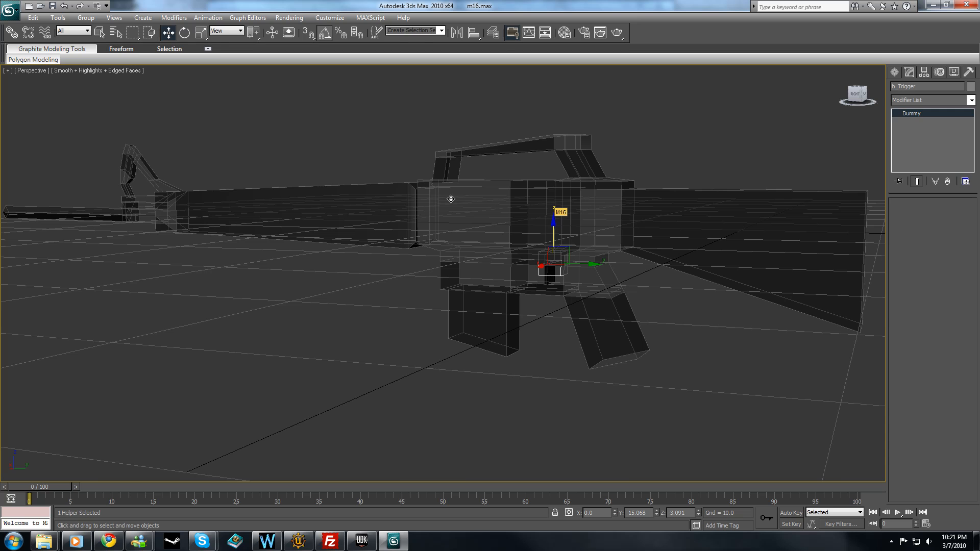
# Fine-tune the b_Trigger dummy in the Left view so it centres over the trigger, at about Y -15.32 and Z -3.06.
pyautogui.press('f')
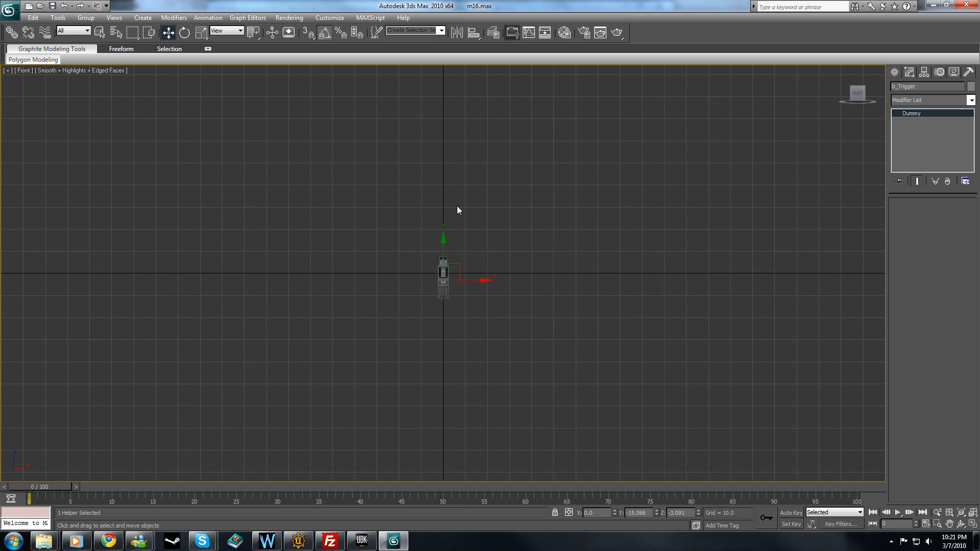
pyautogui.press('l')
pyautogui.moveTo(503, 212); pyautogui.dragTo(482, 206, button='middle')
pyautogui.scroll(4, 470, 225)
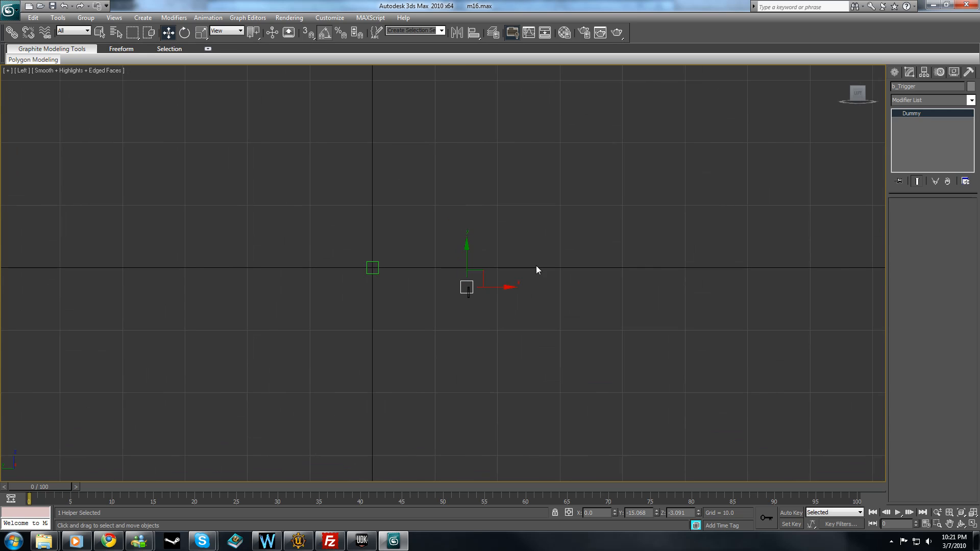
pyautogui.scroll(1, 538, 286)
pyautogui.scroll(2, 529, 298)
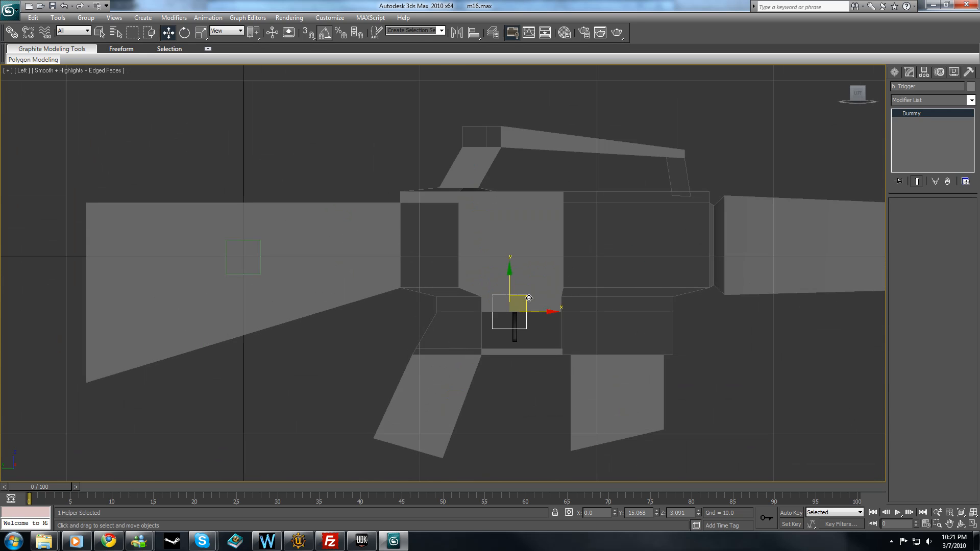
pyautogui.moveTo(549, 312); pyautogui.dragTo(554, 313)
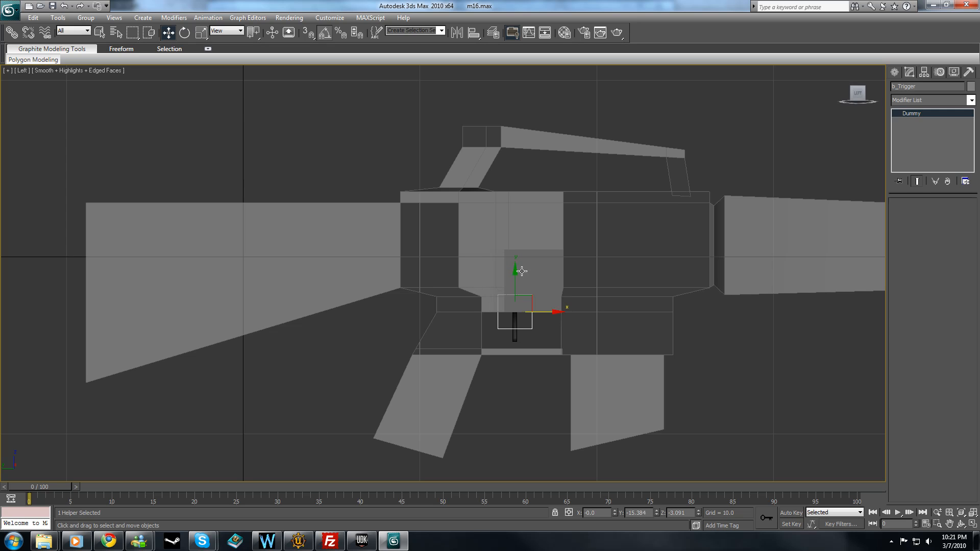
pyautogui.moveTo(515, 270); pyautogui.dragTo(515, 269)
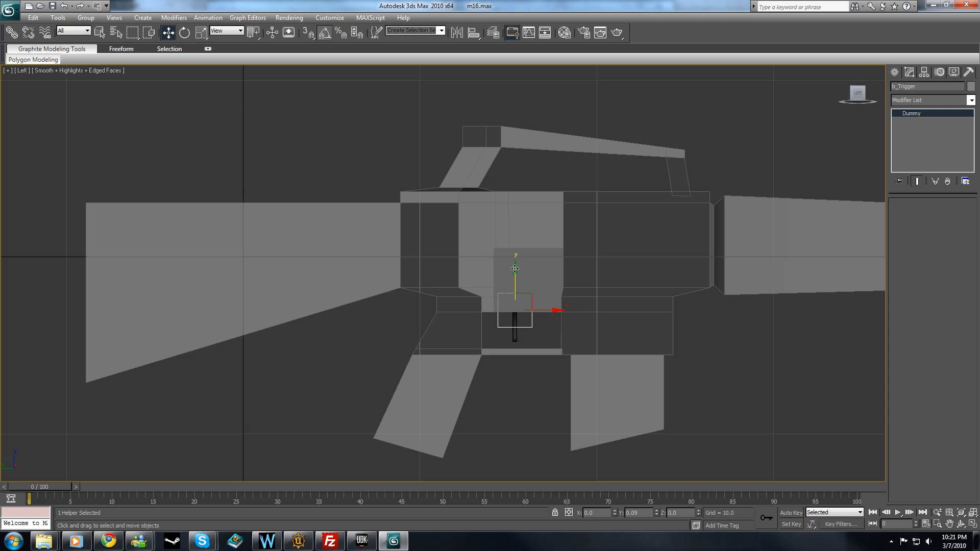
pyautogui.moveTo(555, 312); pyautogui.dragTo(549, 307)
# Check the b_Trigger dummy's placement from the Top view and around the rifle in Perspective, leaving nothing selected.
pyautogui.press('t')
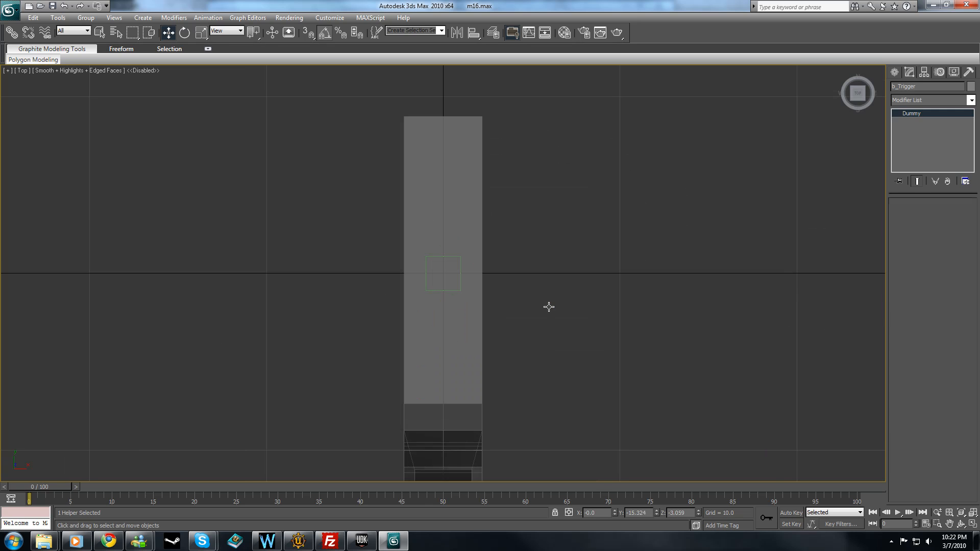
pyautogui.press('d')
pyautogui.scroll(-3, 535, 298)
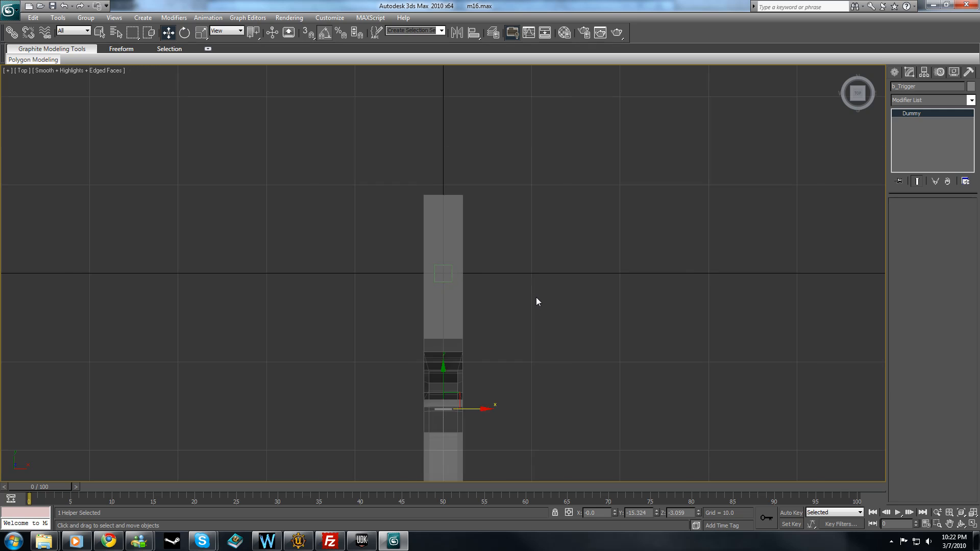
pyautogui.press('p')
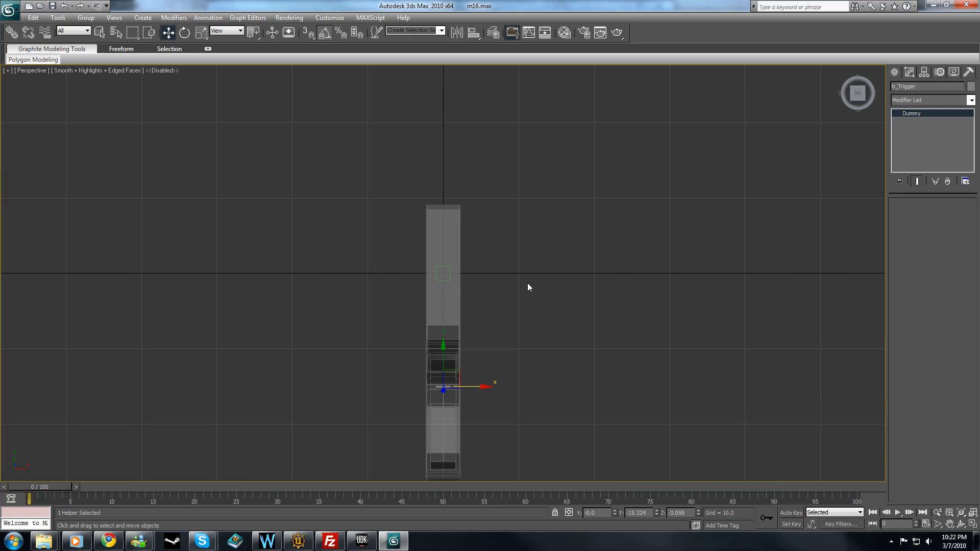
pyautogui.press('d')
pyautogui.moveTo(562, 283)
pyautogui.keyDown('alt'); pyautogui.mouseDown(button='middle')
pyautogui.moveTo(486, 350)
pyautogui.moveTo(458, 352)
pyautogui.moveTo(481, 170)
pyautogui.moveTo(495, 166)
pyautogui.moveTo(519, 201)
pyautogui.moveTo(623, 202)
pyautogui.moveTo(481, 198)
pyautogui.mouseUp(button='middle'); pyautogui.keyUp('alt')
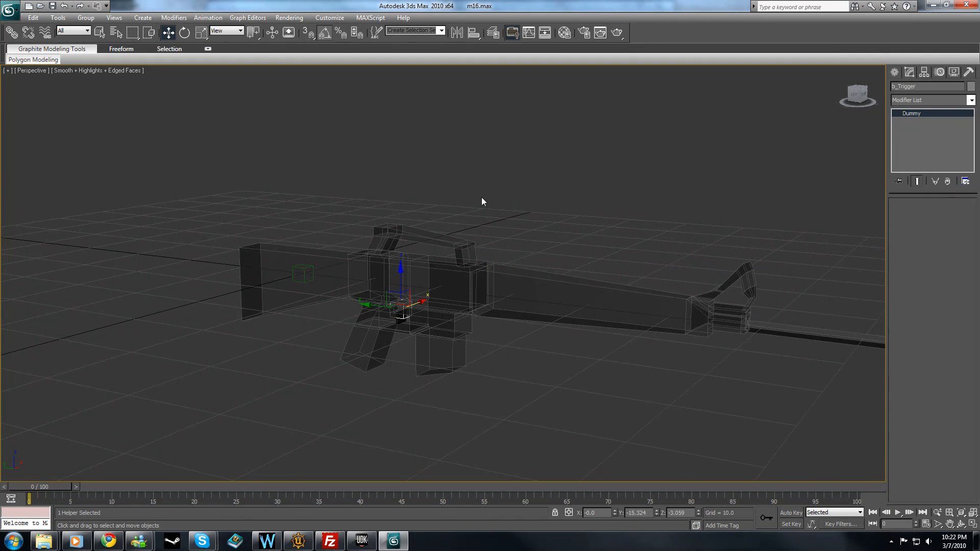
pyautogui.keyDown('alt'); pyautogui.moveTo(350, 203); pyautogui.dragTo(538, 208, button='middle'); pyautogui.keyUp('alt')
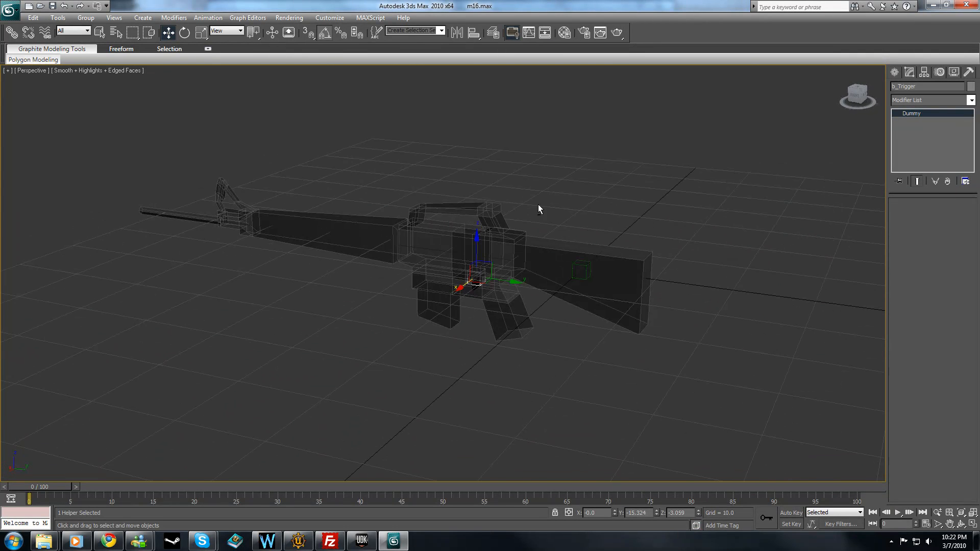
pyautogui.click(592, 190)
pyautogui.scroll(3, 582, 194)
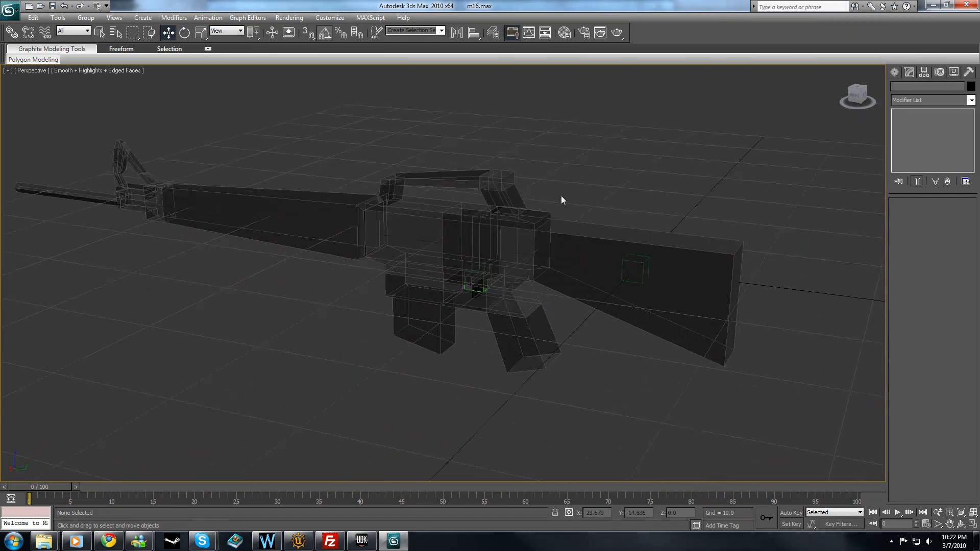
# Apply a Skin modifier to the M16_Trigger mesh and add b_Trigger as its bone.
pyautogui.click(477, 296)
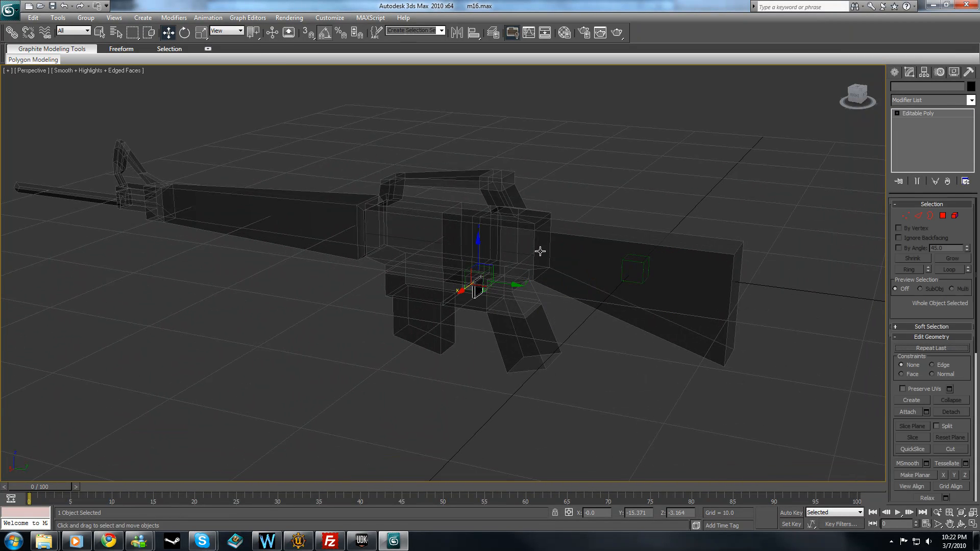
pyautogui.click(570, 204)
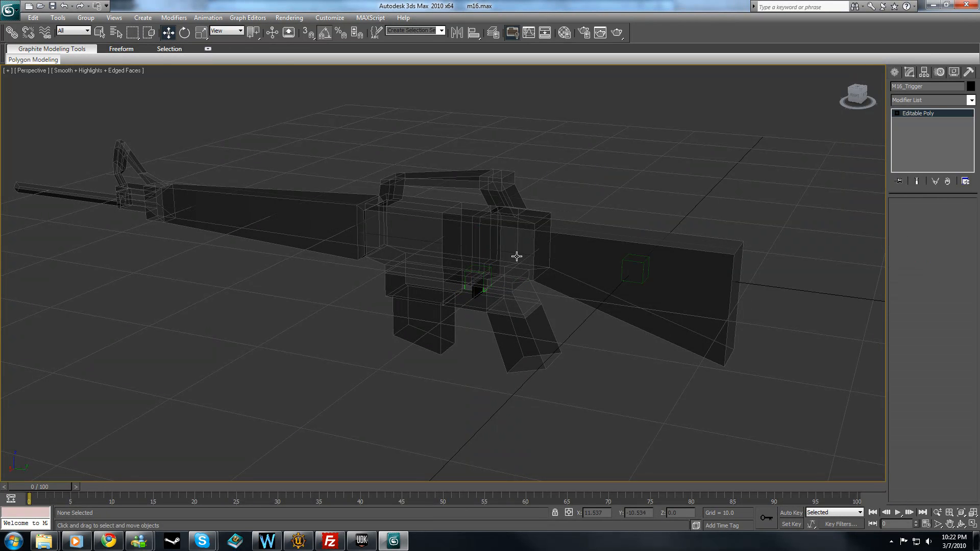
pyautogui.click(476, 288)
pyautogui.click(971, 100)
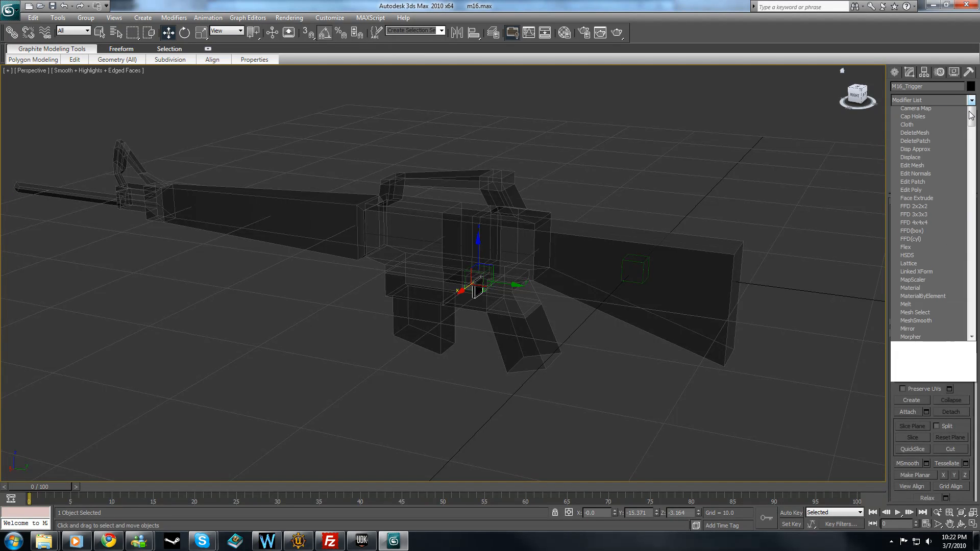
pyautogui.moveTo(973, 185); pyautogui.dragTo(971, 347)
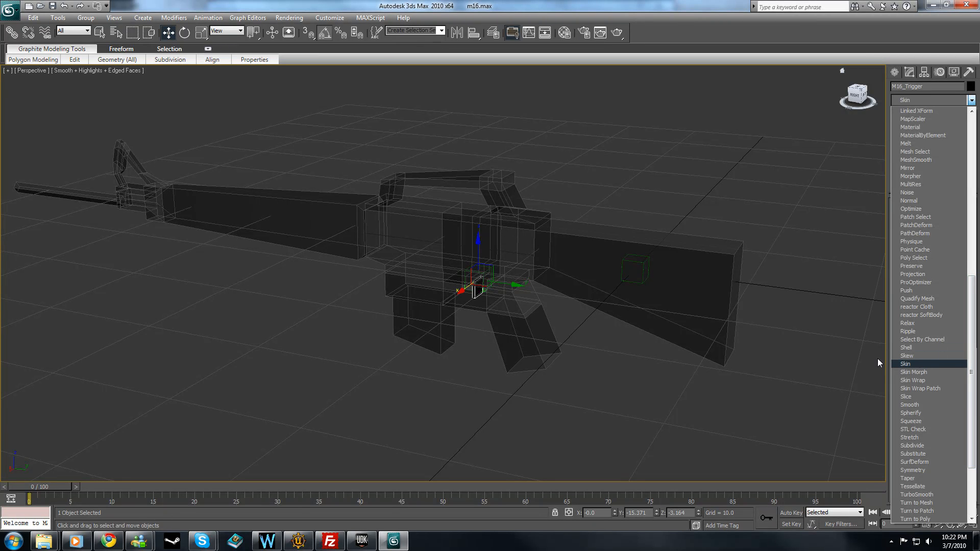
pyautogui.click(911, 364)
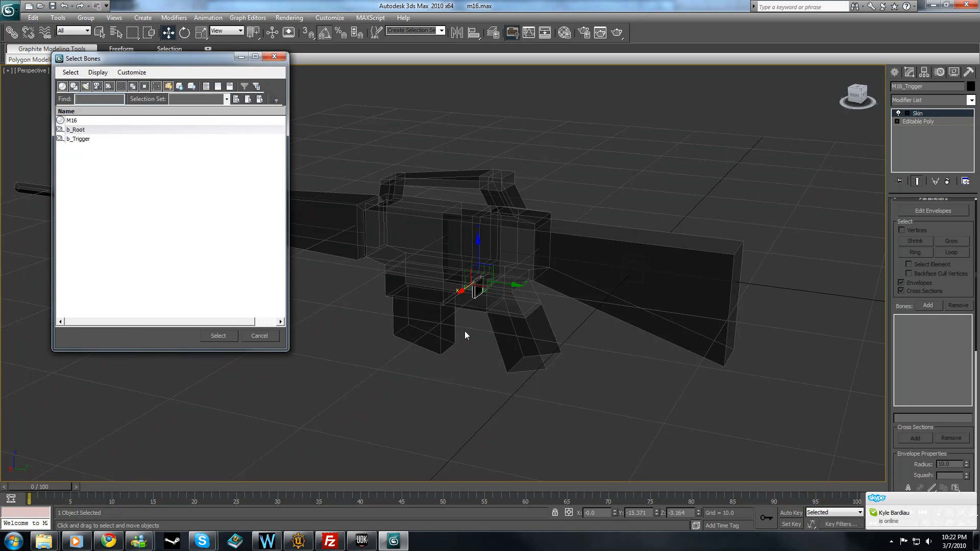
pyautogui.click(77, 139)
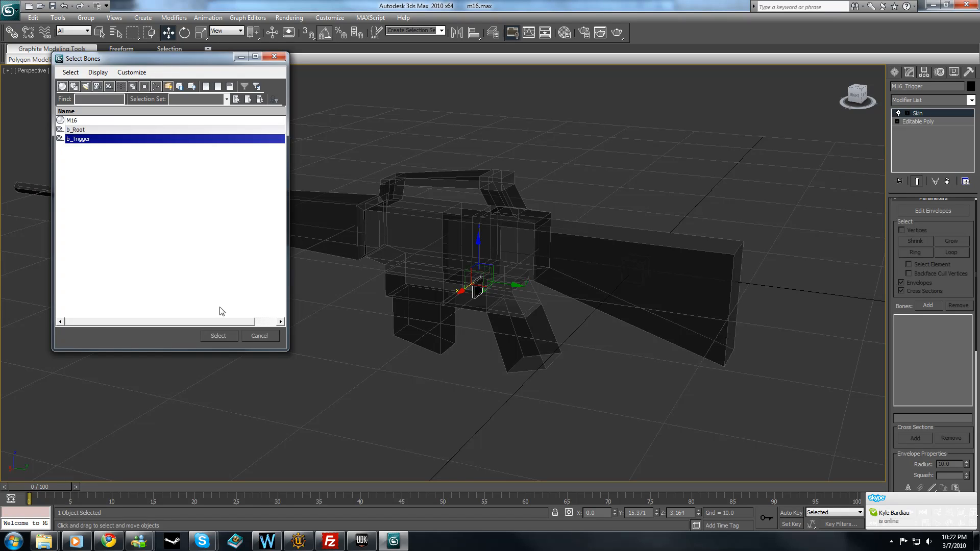
pyautogui.click(218, 335)
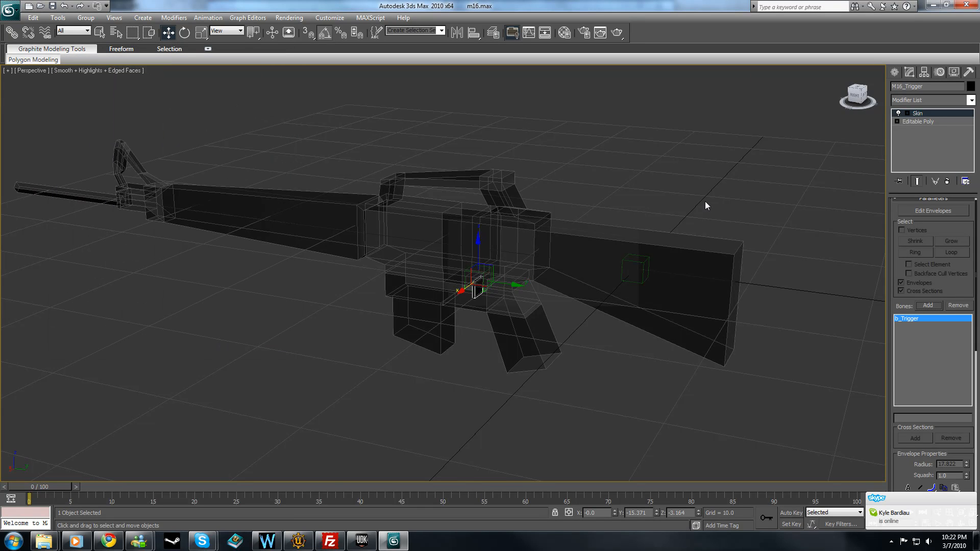
# Clear the current selection and select the M16 body mesh.
pyautogui.hotkey('ctrl', 'z')
pyautogui.hotkey('ctrl', 'z')
pyautogui.hotkey('ctrl', 'z')
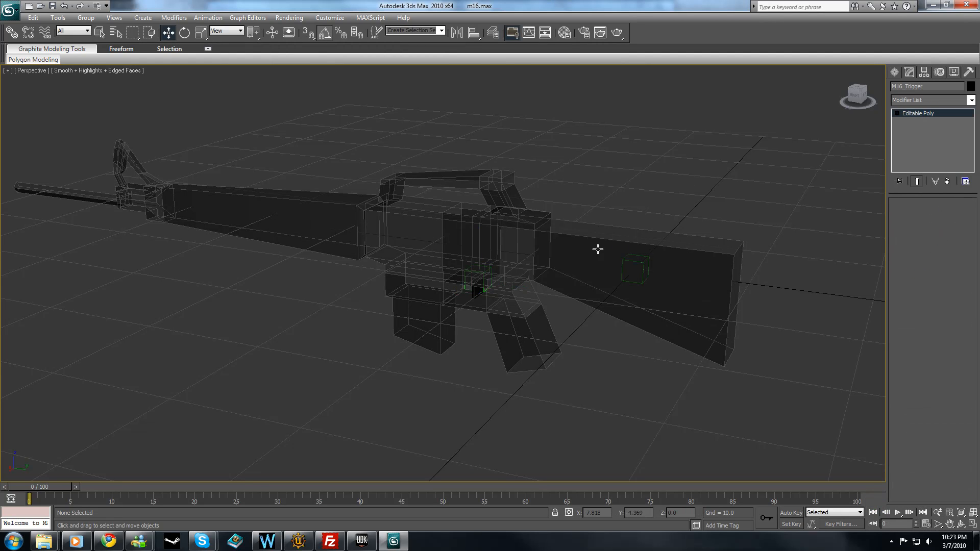
pyautogui.click(599, 232)
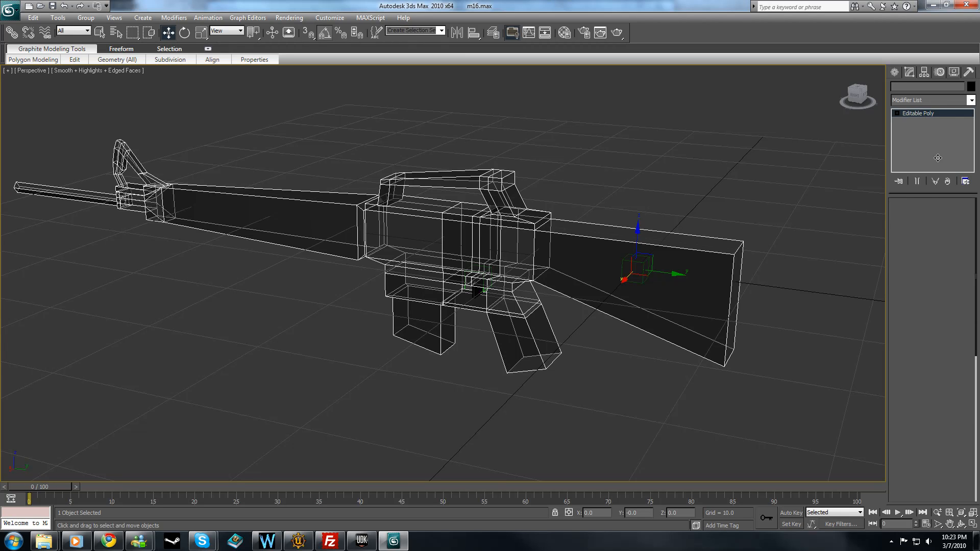
pyautogui.click(970, 100)
pyautogui.scroll(-8, 974, 181)
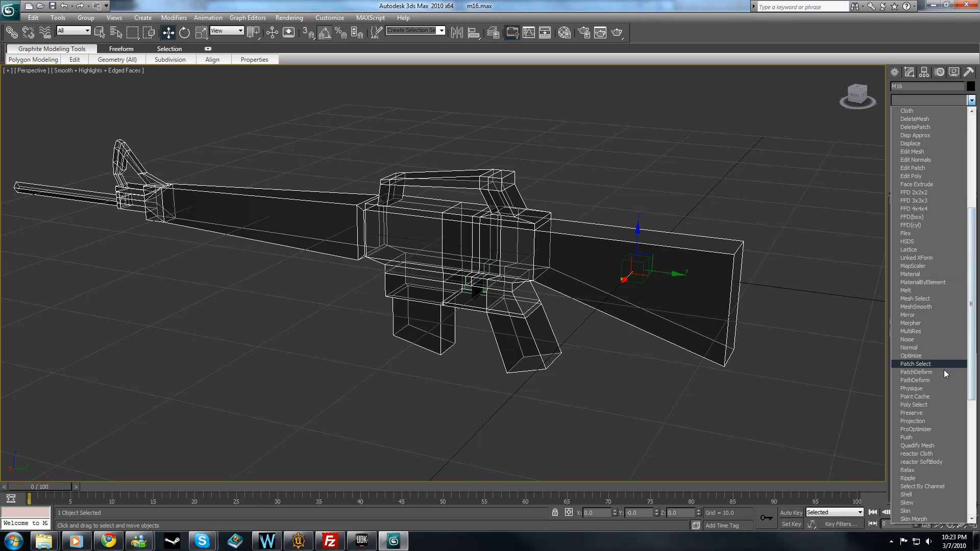
pyautogui.click(942, 388)
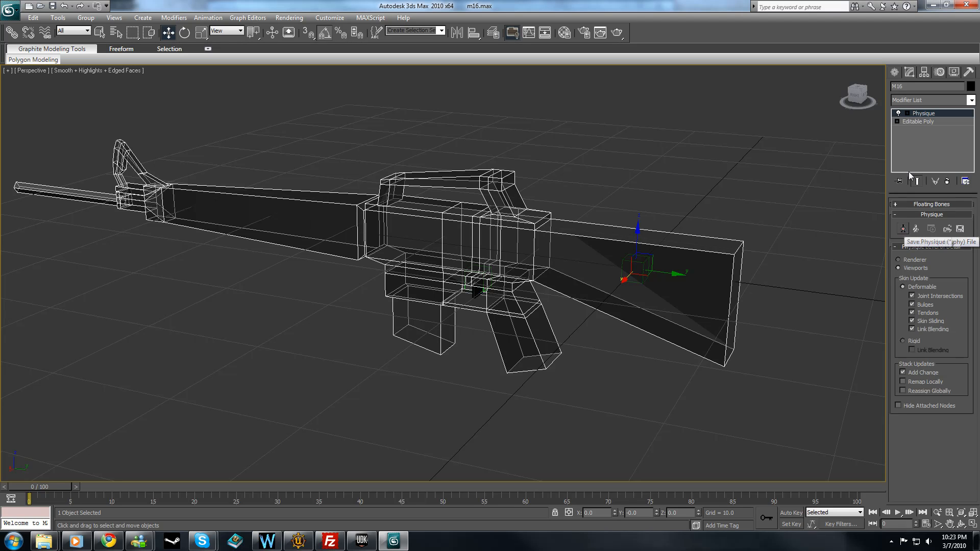
pyautogui.rightClick(924, 114)
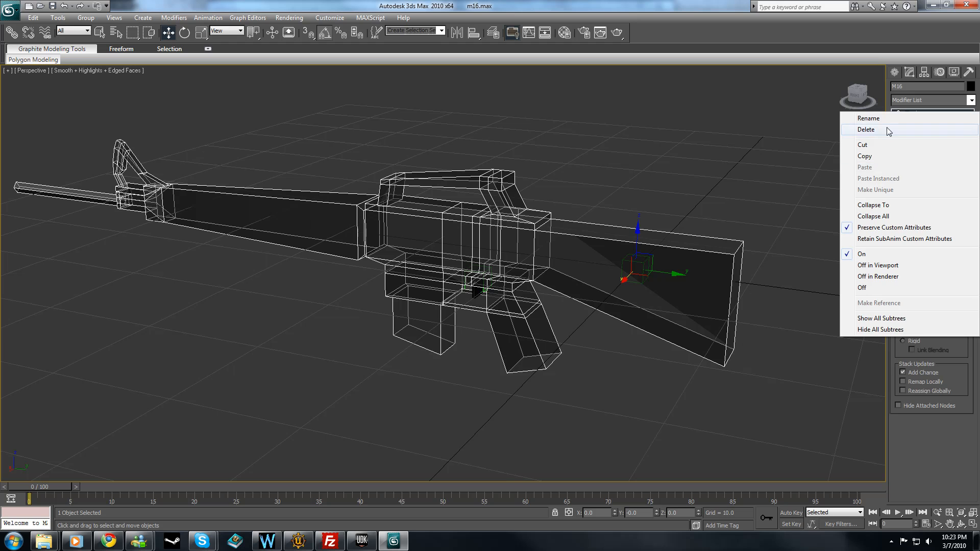
pyautogui.click(868, 129)
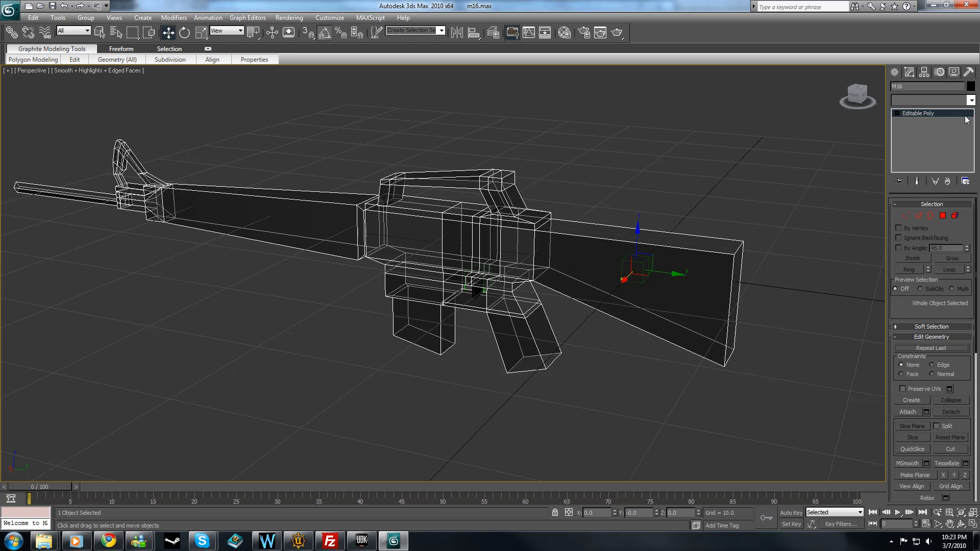
# Apply a Skin modifier to the M16 body with b_Root as its bone, and deselect the body.
pyautogui.click(970, 100)
pyautogui.moveTo(972, 126); pyautogui.dragTo(976, 277)
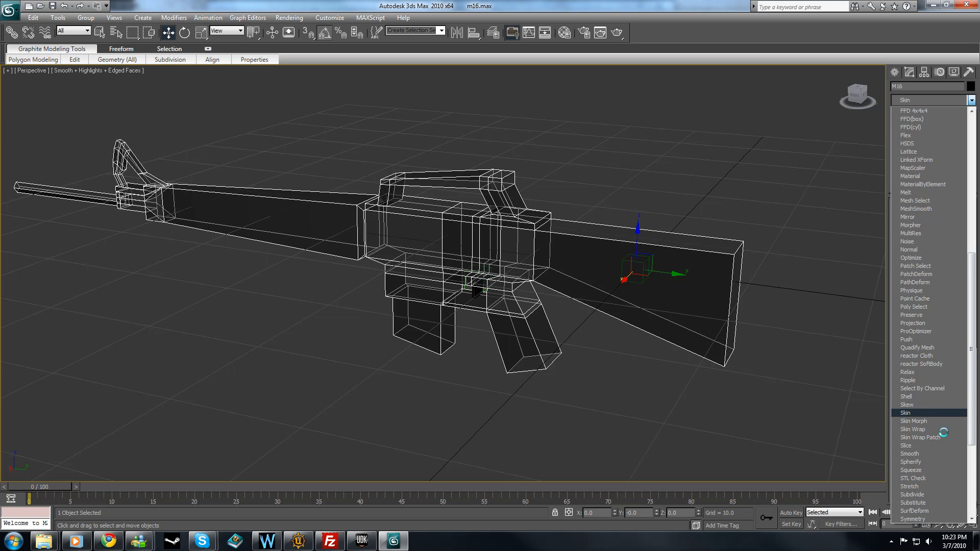
pyautogui.click(912, 413)
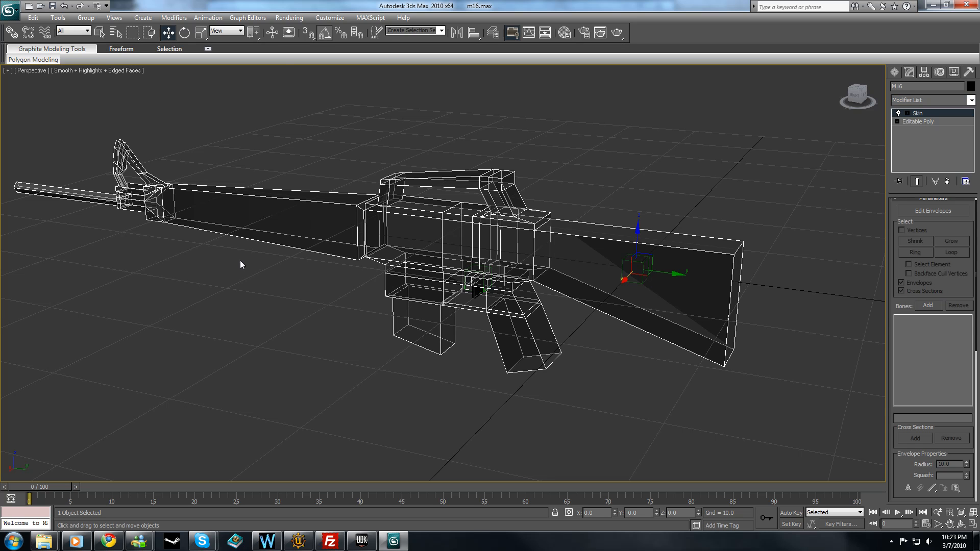
pyautogui.click(91, 131)
pyautogui.click(219, 336)
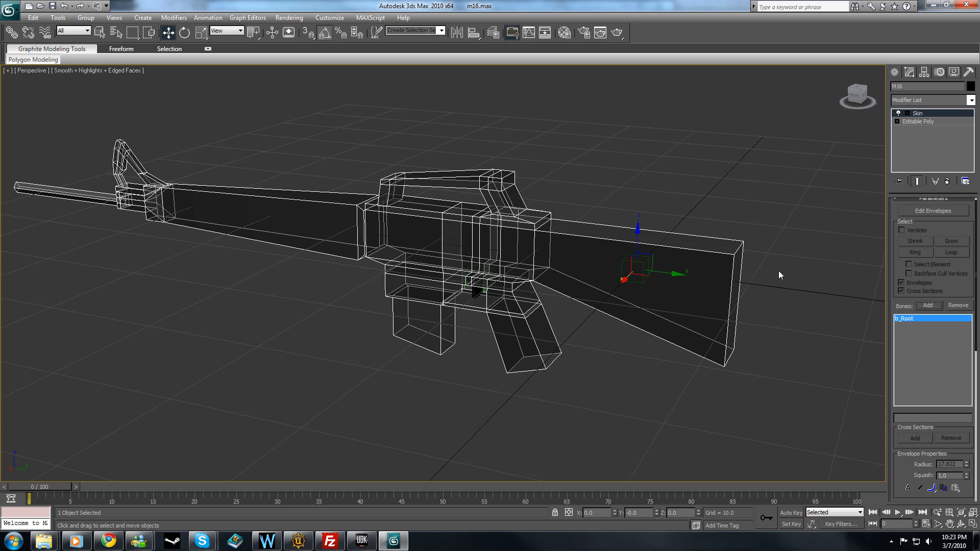
pyautogui.click(761, 179)
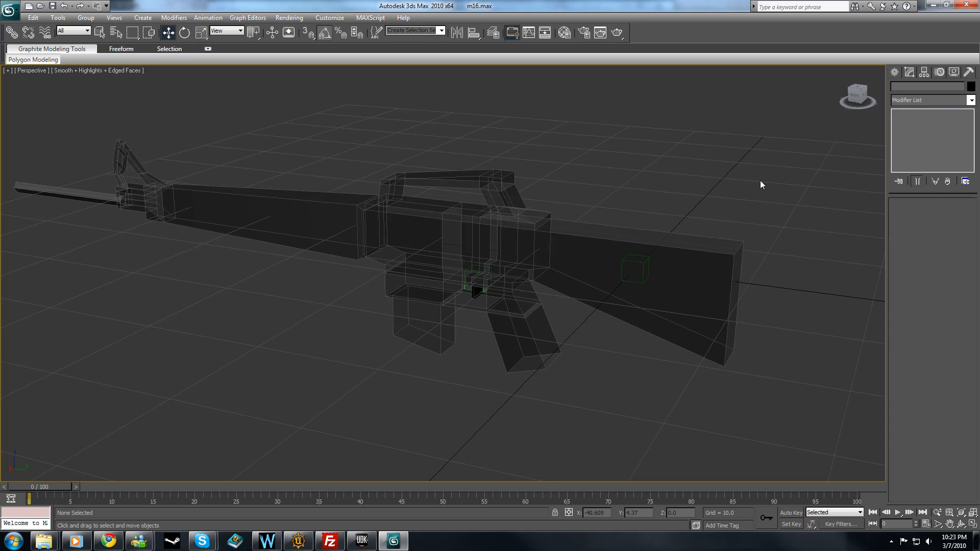
# Test the body's skinning by moving the b_Root dummy along X and returning it to the origin.
pyautogui.click(631, 265)
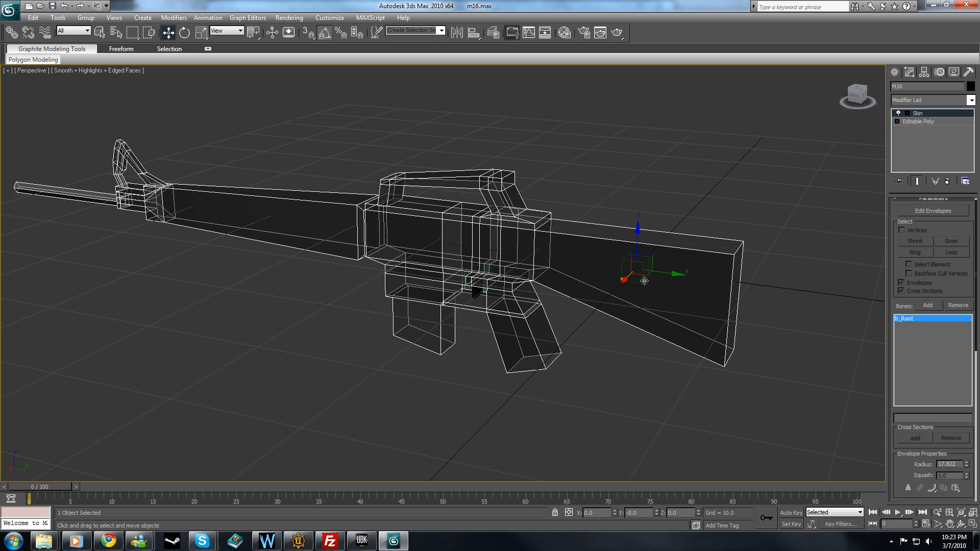
pyautogui.click(628, 367)
pyautogui.click(641, 265)
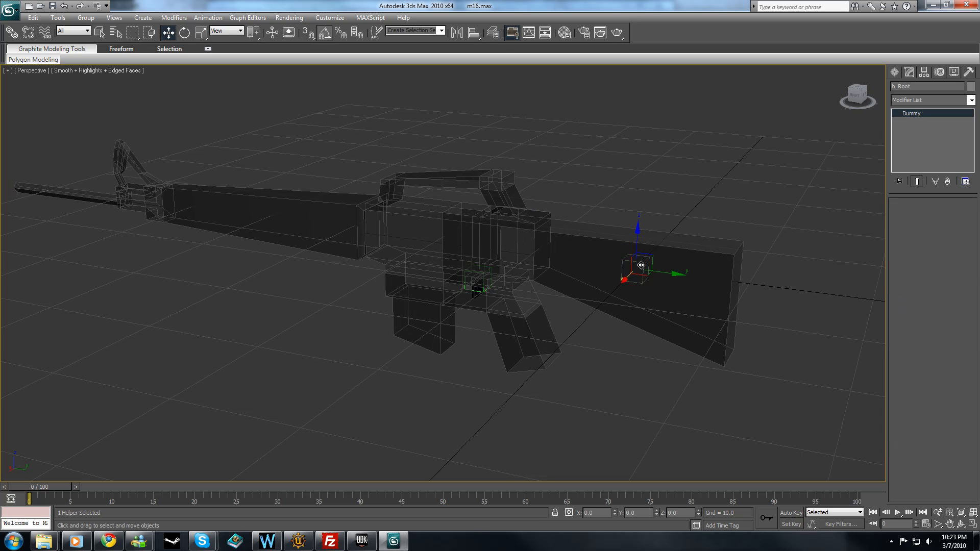
pyautogui.moveTo(623, 280); pyautogui.dragTo(604, 300)
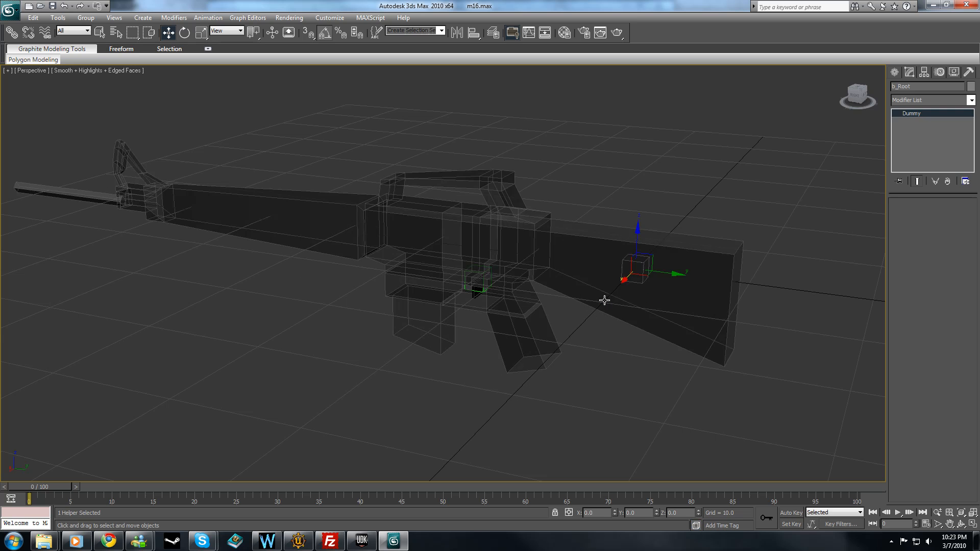
# Deselect b_Root and select the b_Trigger dummy around the trigger instead.
pyautogui.click(628, 181)
pyautogui.click(477, 291)
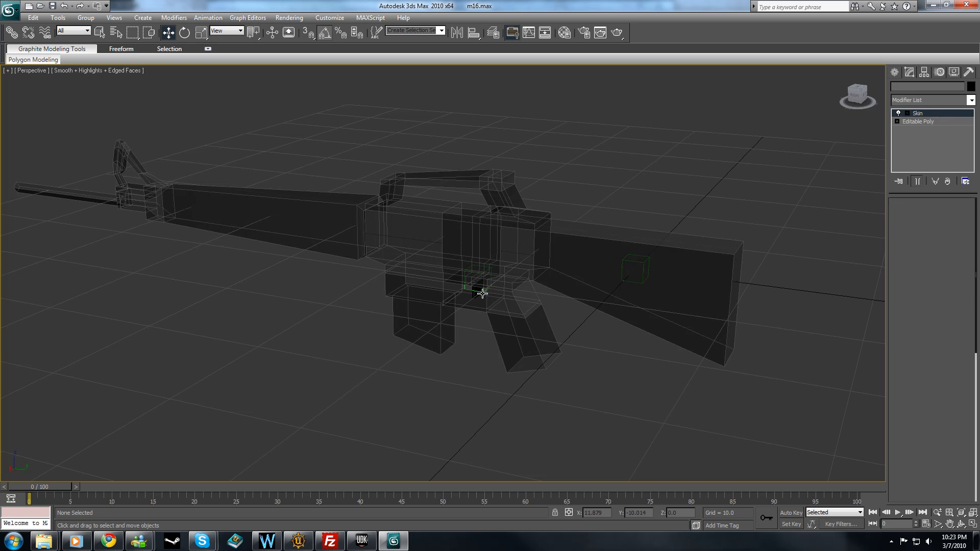
pyautogui.scroll(3, 455, 356)
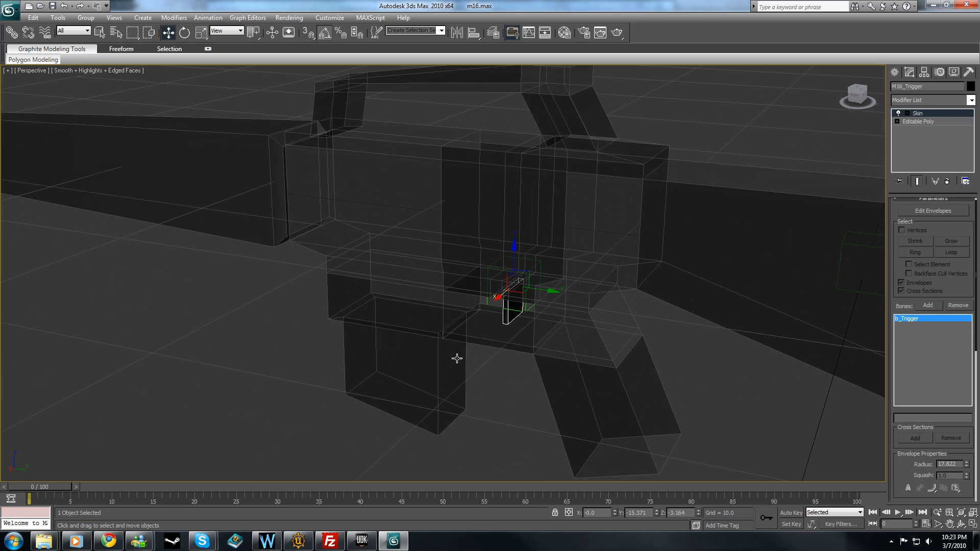
pyautogui.click(490, 305)
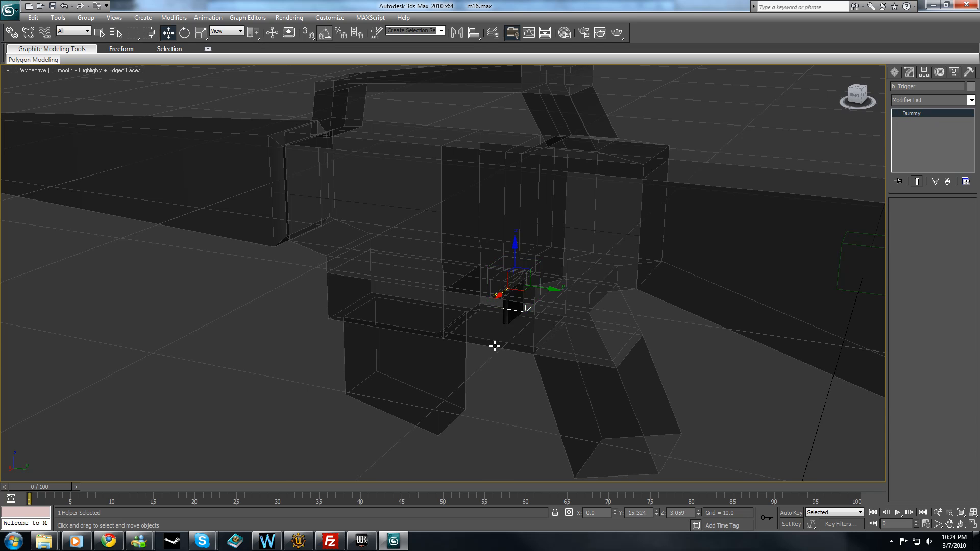
pyautogui.scroll(-3, 494, 347)
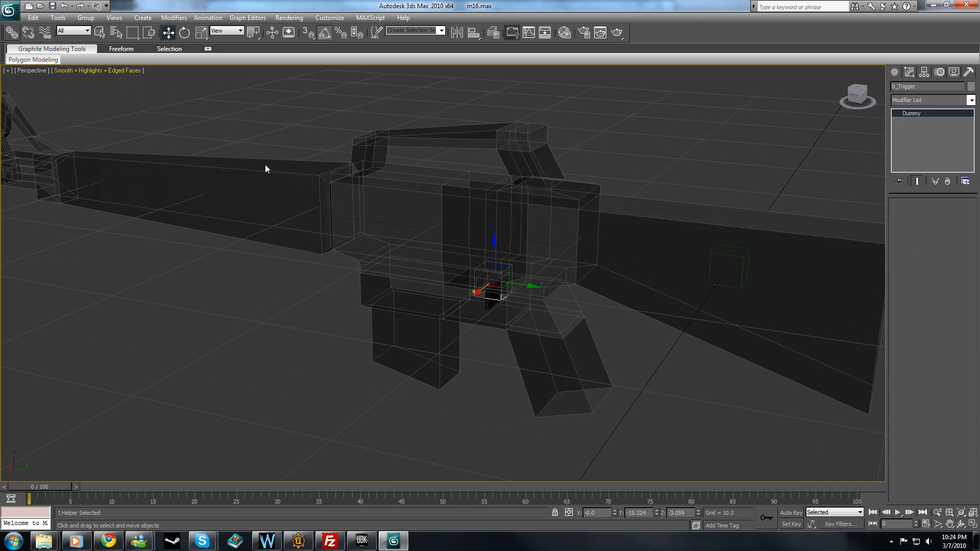
# Try to link the b_Trigger dummy to the b_Root dummy with the rifle body still in the way.
pyautogui.click(12, 33)
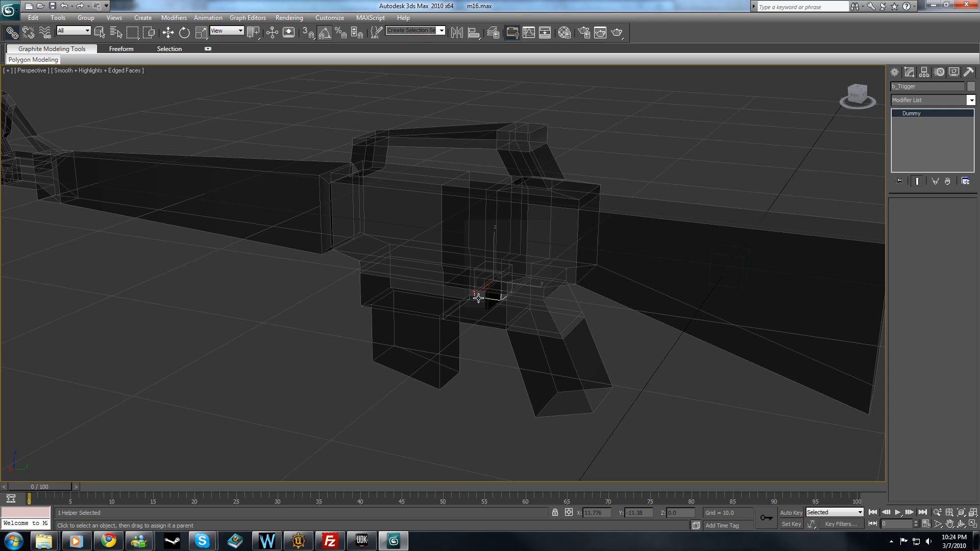
pyautogui.moveTo(478, 296); pyautogui.dragTo(714, 250)
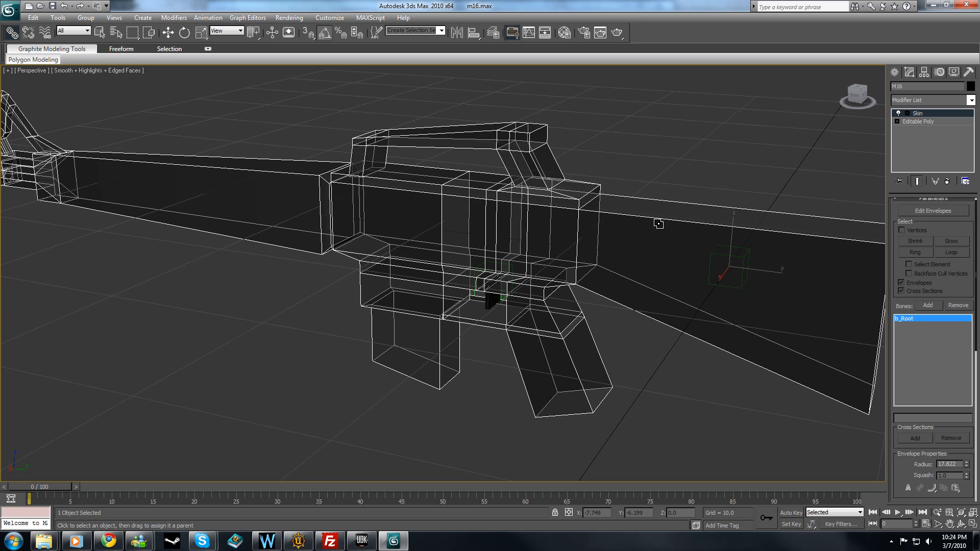
pyautogui.click(490, 298)
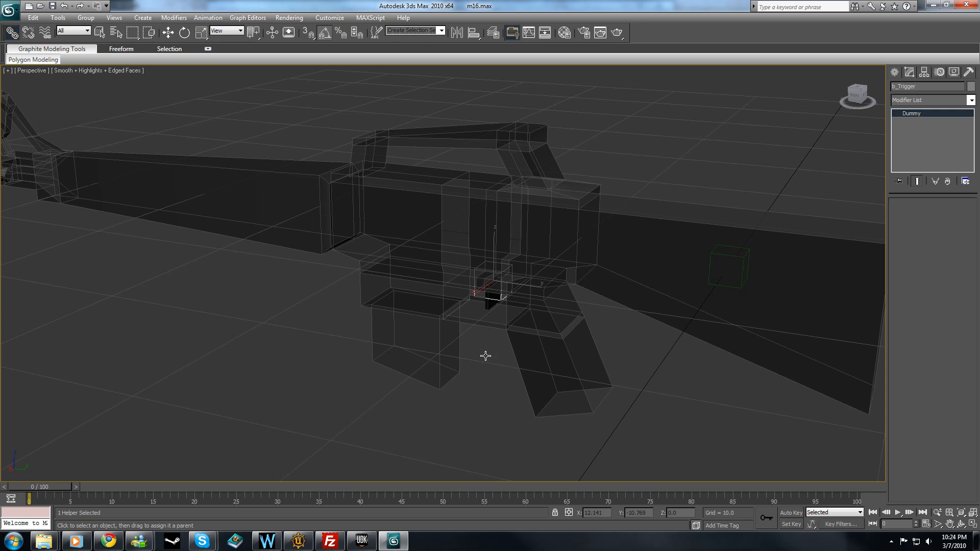
pyautogui.keyDown('alt'); pyautogui.moveTo(492, 346); pyautogui.dragTo(487, 338, button='middle'); pyautogui.keyUp('alt')
pyautogui.moveTo(476, 349); pyautogui.dragTo(705, 286)
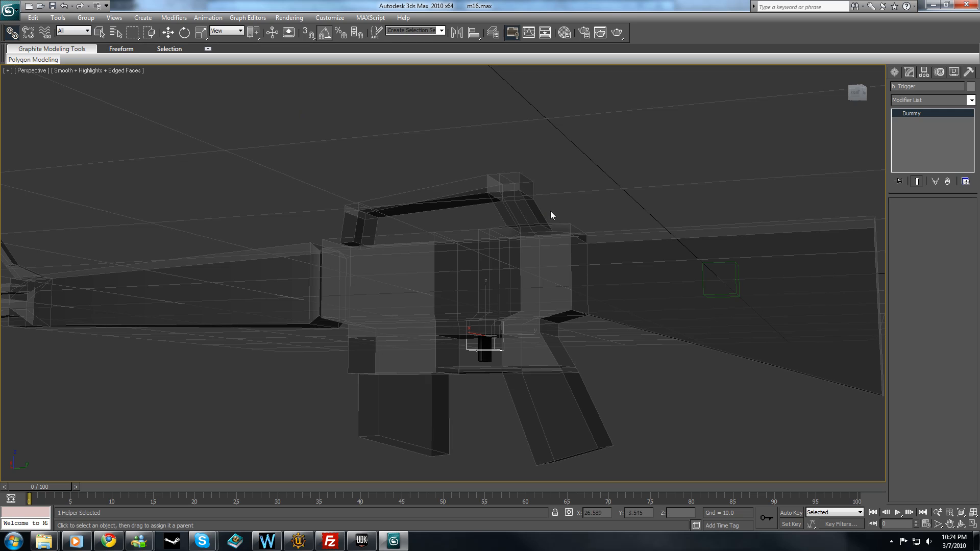
pyautogui.keyDown('alt'); pyautogui.moveTo(510, 213); pyautogui.dragTo(558, 234, button='middle'); pyautogui.keyUp('alt')
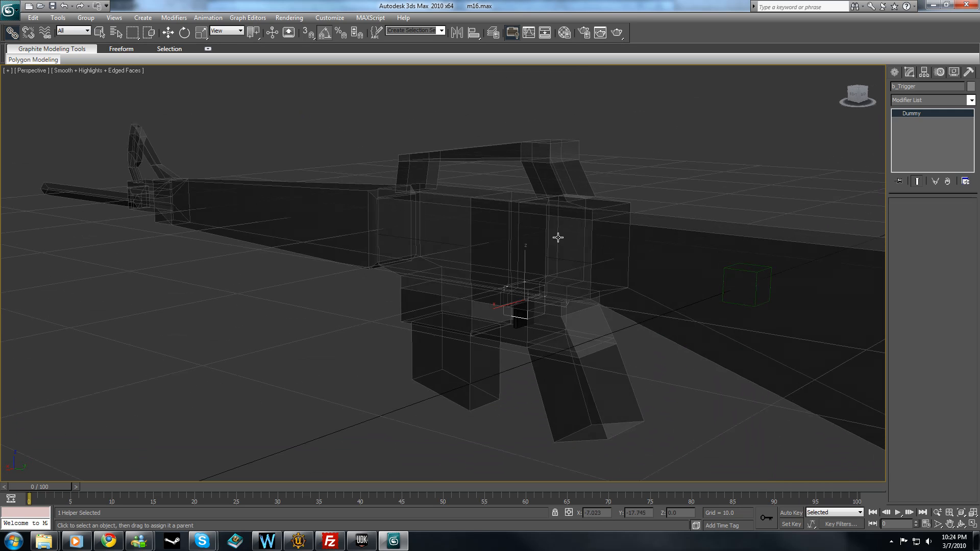
# Select the M16 body mesh and hide it so only the dummies and the trigger mesh remain.
pyautogui.click(168, 33)
pyautogui.click(267, 342)
pyautogui.click(505, 315)
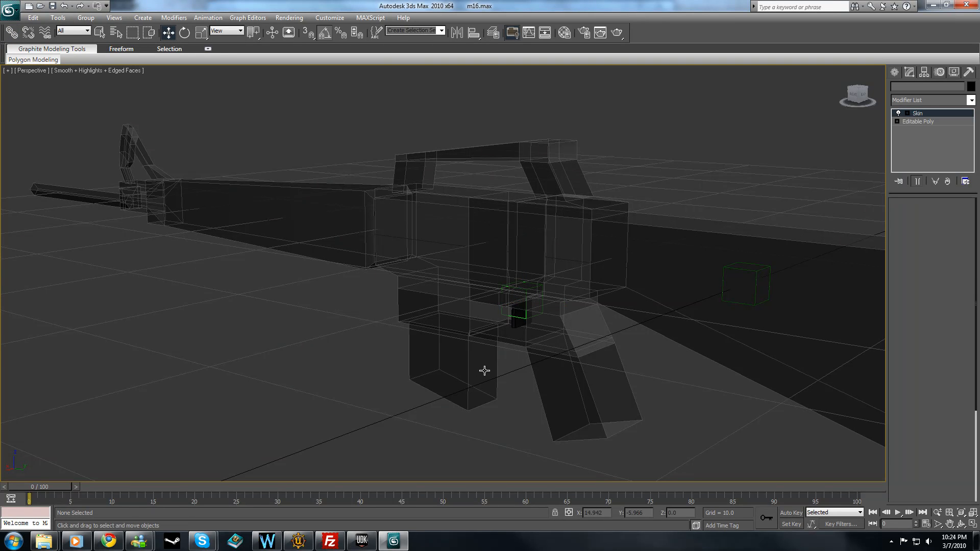
pyautogui.keyDown('alt'); pyautogui.moveTo(538, 361); pyautogui.dragTo(540, 362, button='middle'); pyautogui.keyUp('alt')
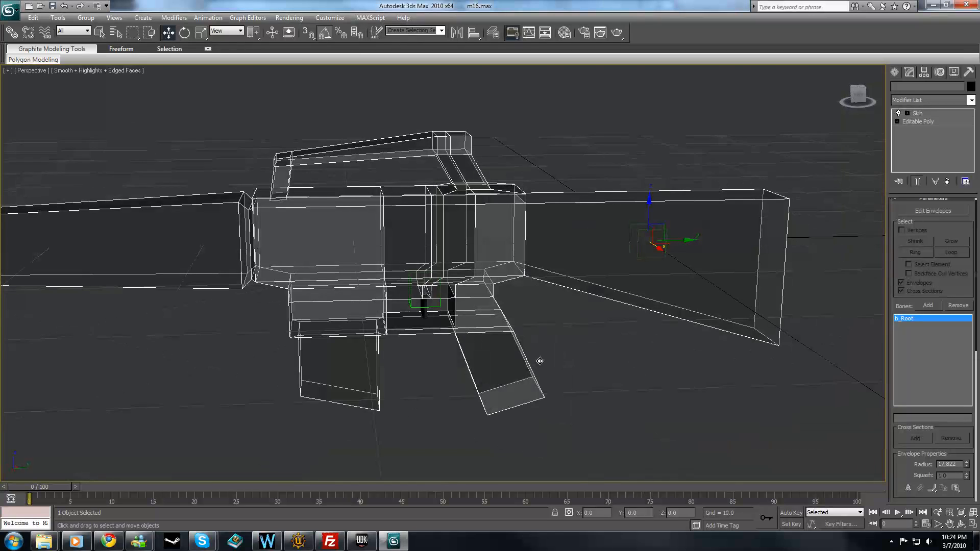
pyautogui.rightClick(529, 244)
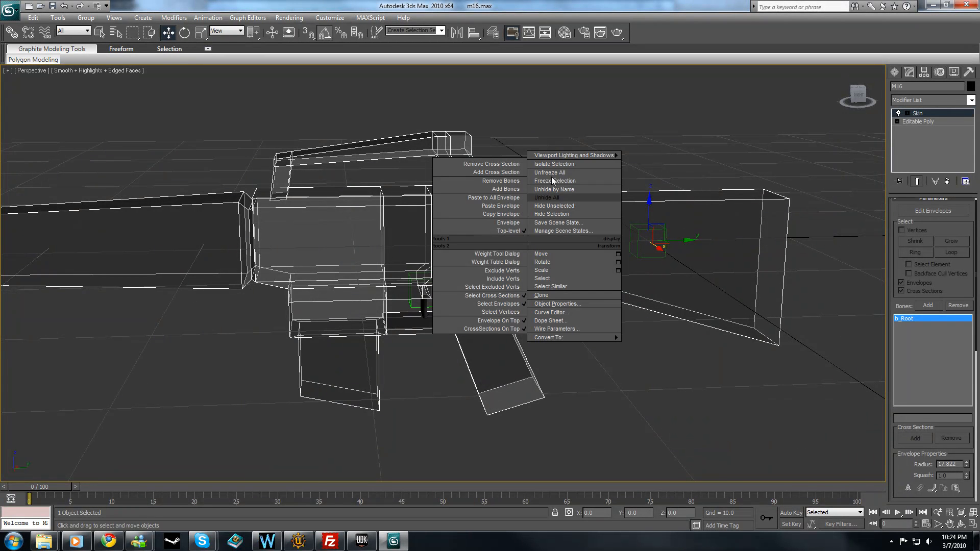
pyautogui.click(551, 214)
# Link the b_Trigger dummy to b_Root as its parent and clear the selection.
pyautogui.click(437, 276)
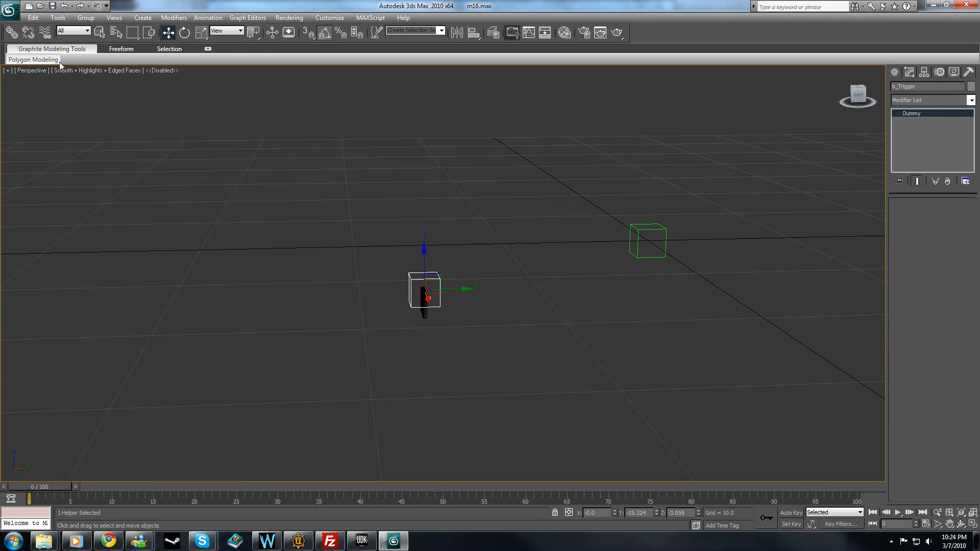
pyautogui.click(11, 32)
pyautogui.moveTo(425, 288); pyautogui.dragTo(646, 225)
pyautogui.click(168, 32)
pyautogui.click(502, 329)
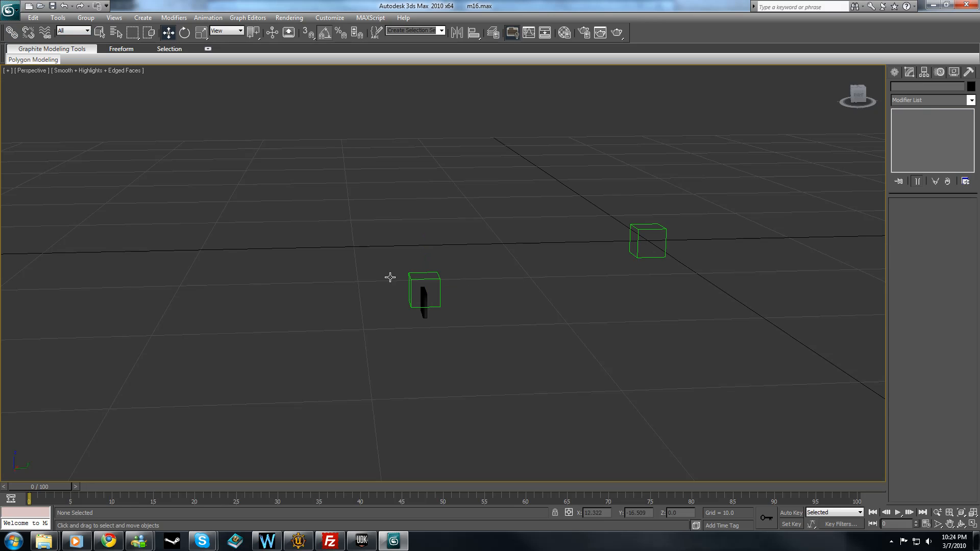
# Unhide all objects to bring back the M16 body.
pyautogui.rightClick(183, 167)
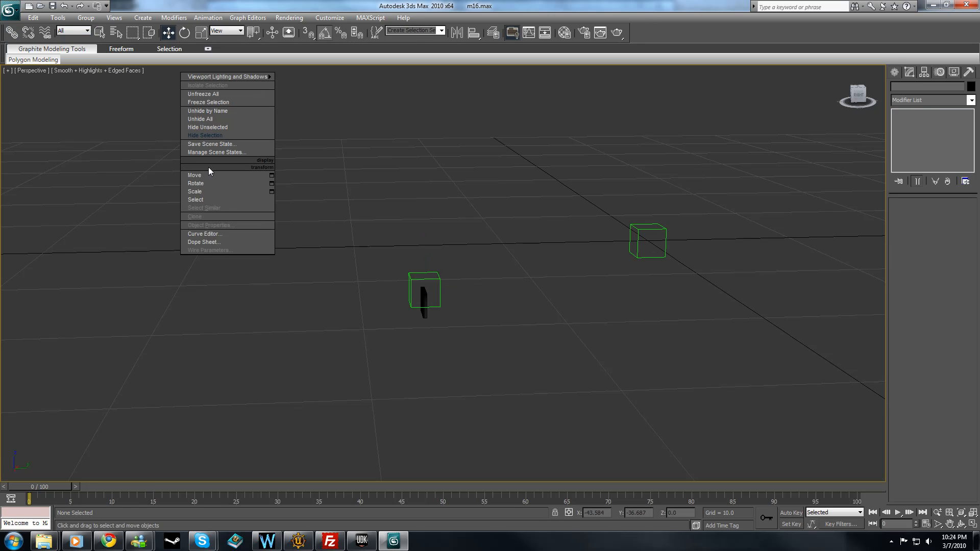
pyautogui.click(220, 117)
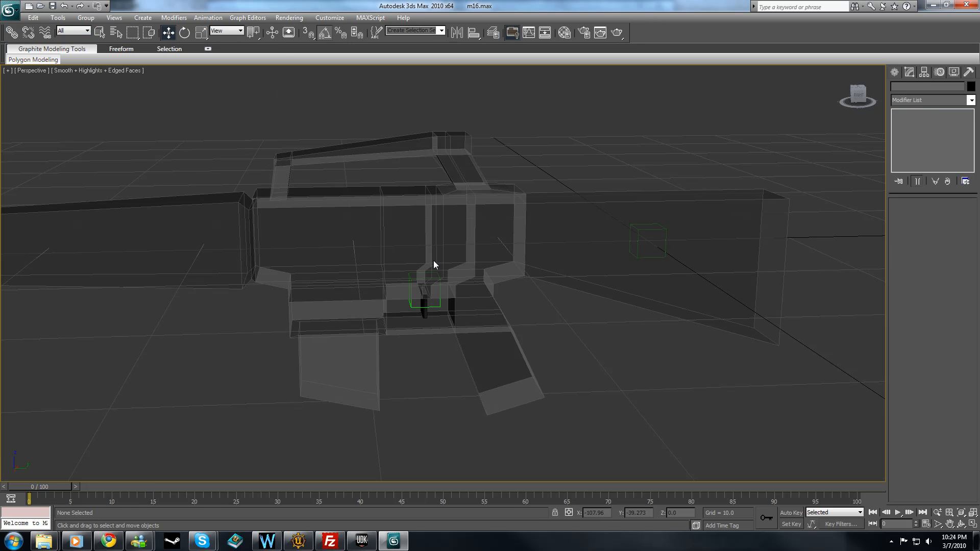
pyautogui.keyDown('alt'); pyautogui.moveTo(534, 322); pyautogui.dragTo(519, 322, button='middle'); pyautogui.keyUp('alt')
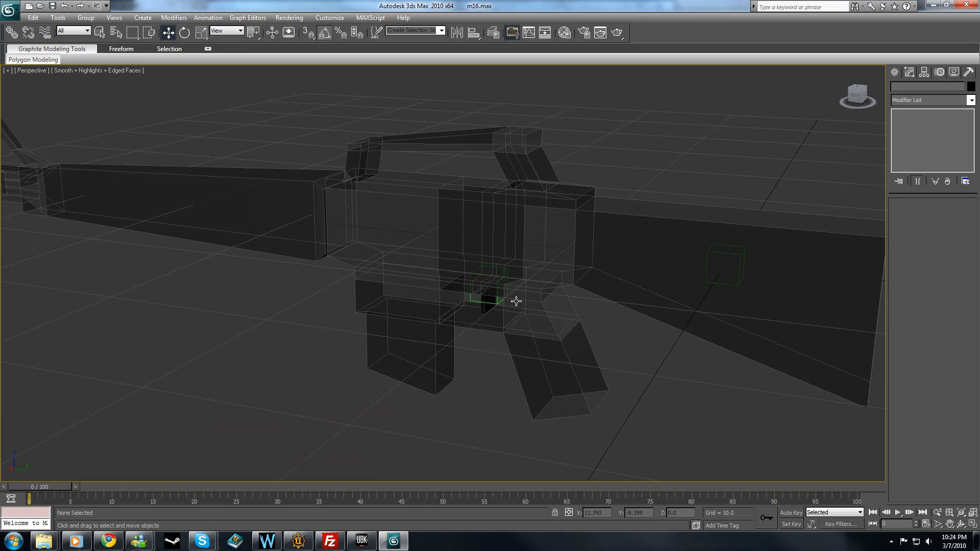
# Try to pick the b_Root dummy directly in the viewport, inside the rifle's stock.
pyautogui.click(708, 265)
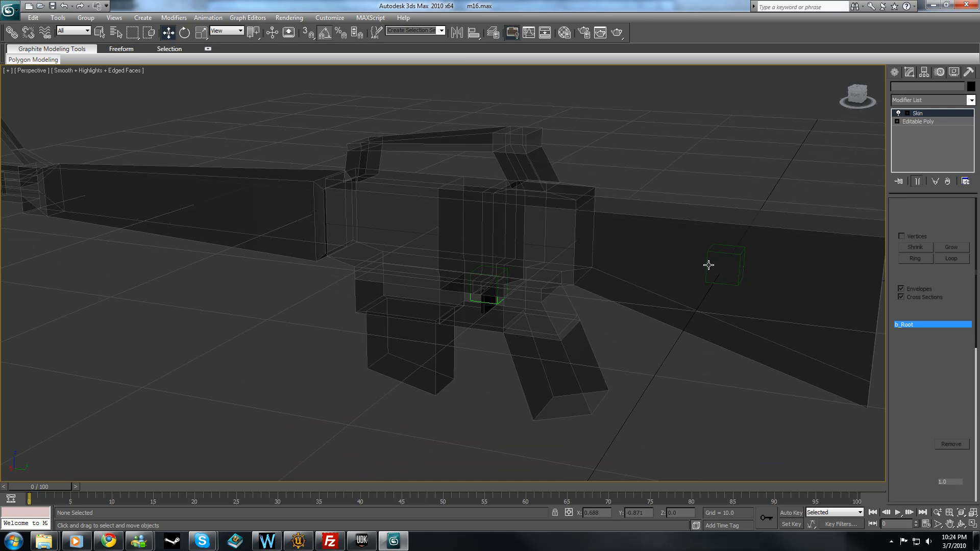
pyautogui.click(679, 380)
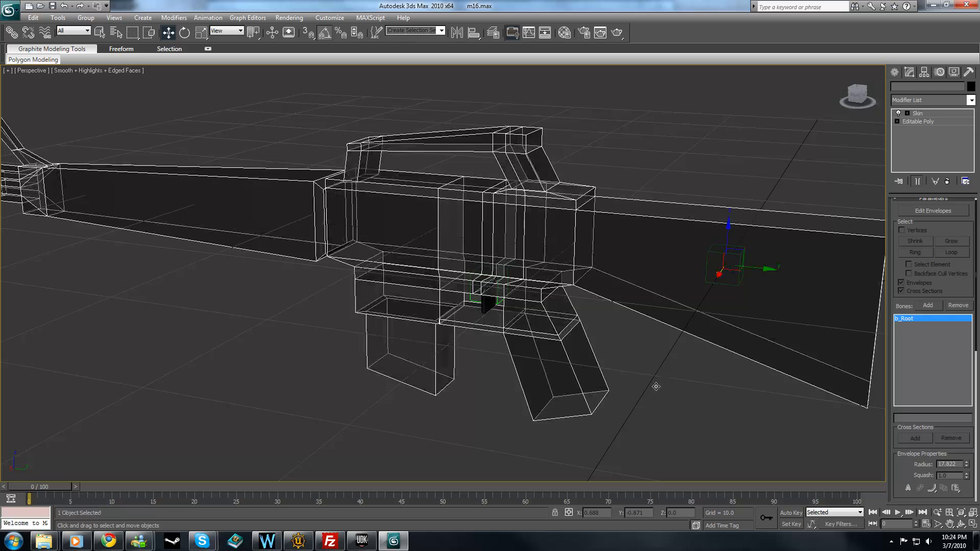
pyautogui.scroll(-3, 634, 391)
pyautogui.click(680, 372)
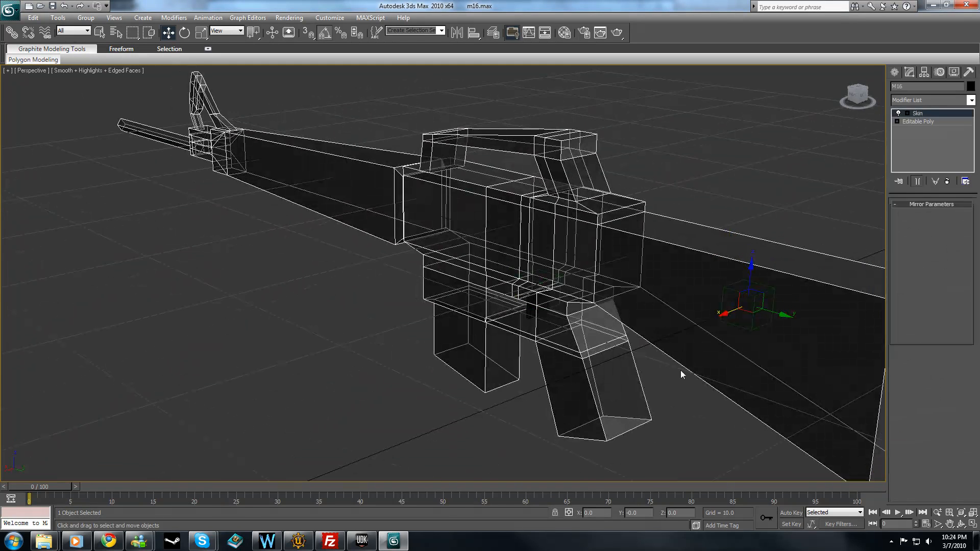
pyautogui.click(741, 293)
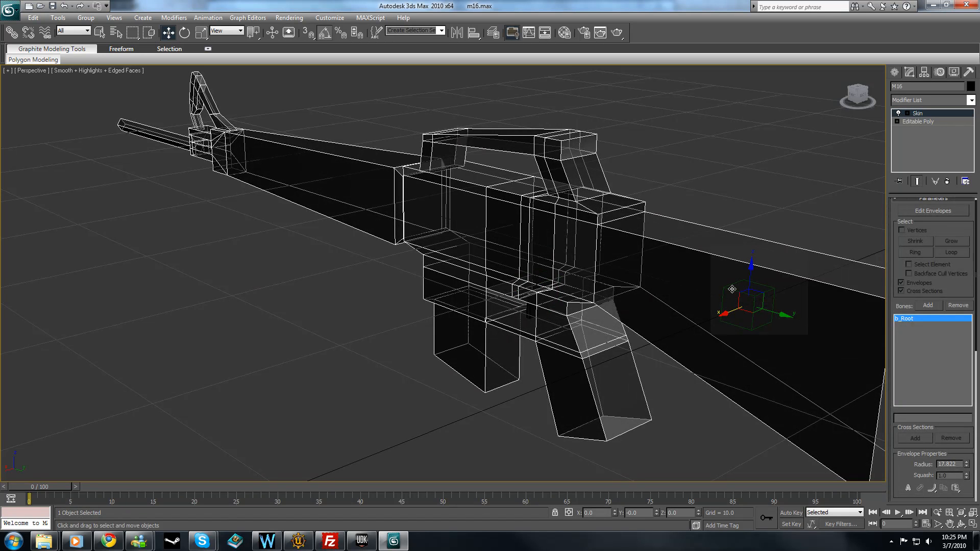
pyautogui.click(732, 289)
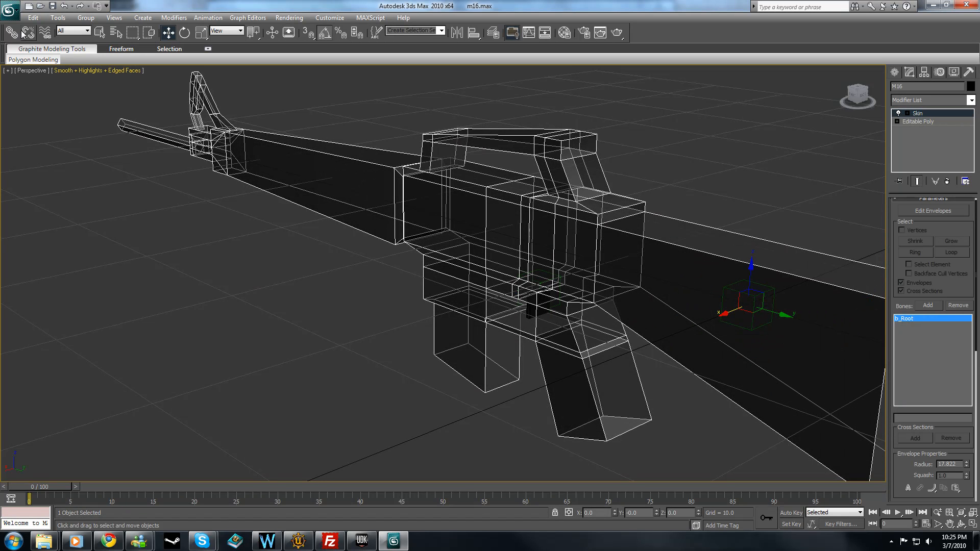
# Select b_Root by name from the scene's object list and move it about 3.3 units along X.
pyautogui.click(102, 31)
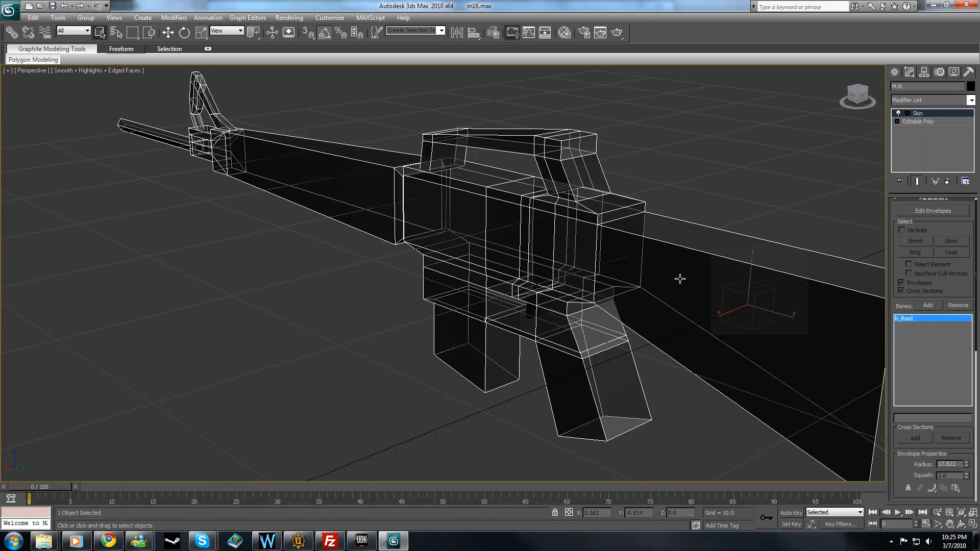
pyautogui.click(116, 32)
pyautogui.click(90, 140)
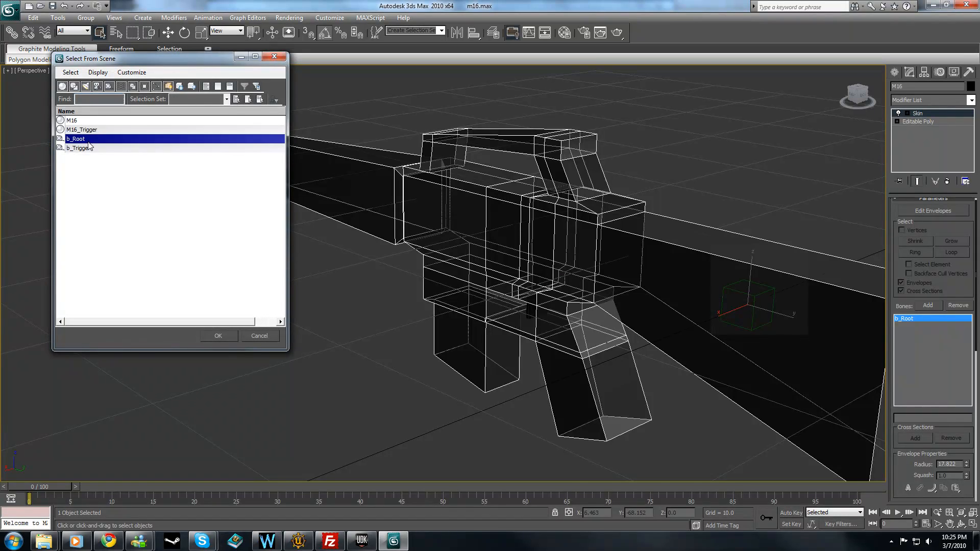
pyautogui.click(228, 337)
pyautogui.press('w')
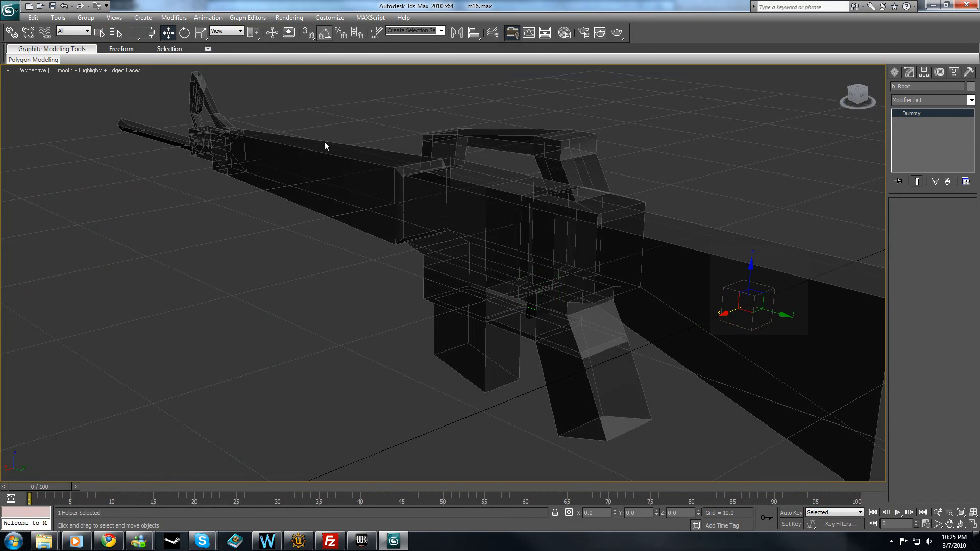
pyautogui.moveTo(724, 314); pyautogui.dragTo(675, 329)
# Turn off see-through display for the M16 body and deselect it.
pyautogui.click(679, 261)
pyautogui.hotkey('alt', 'x')
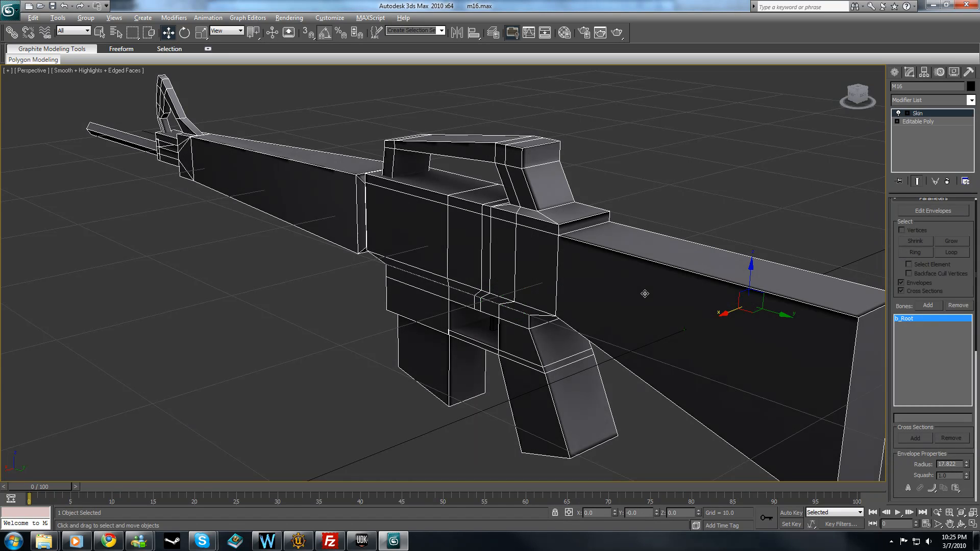
pyautogui.click(648, 151)
# Check that the b_Trigger dummy can be picked beside the solid rifle body, and clear the selection.
pyautogui.keyDown('alt'); pyautogui.moveTo(636, 191); pyautogui.dragTo(650, 187, button='middle'); pyautogui.keyUp('alt')
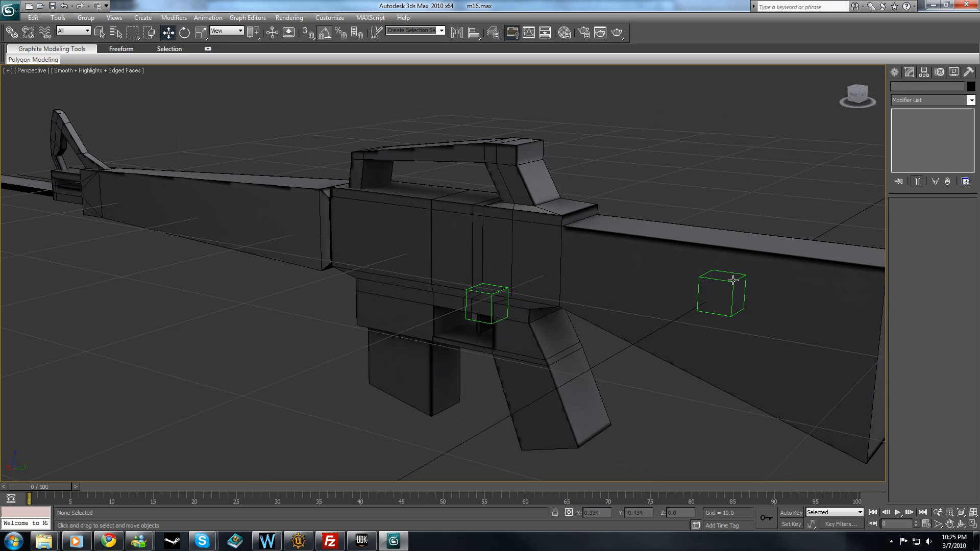
pyautogui.click(493, 320)
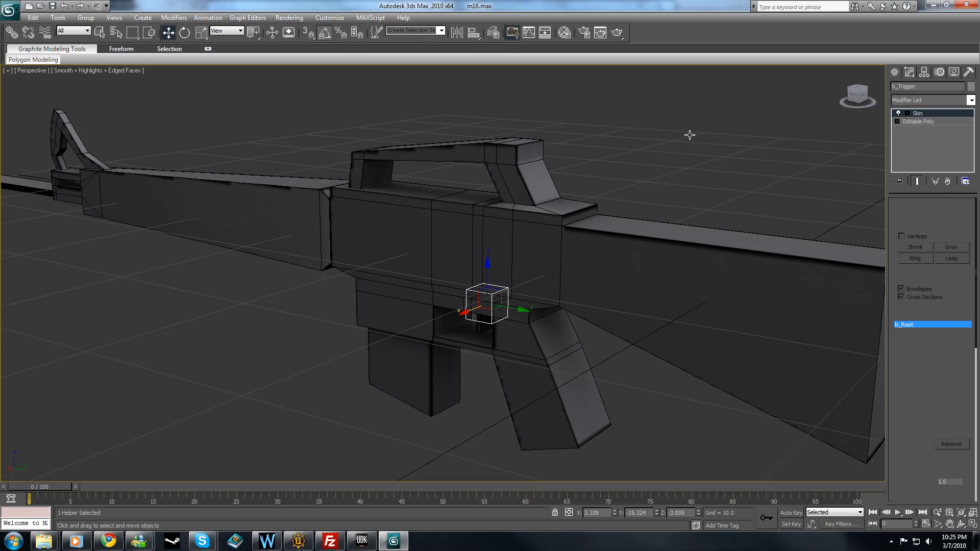
pyautogui.click(713, 152)
pyautogui.keyDown('alt'); pyautogui.moveTo(710, 185); pyautogui.dragTo(699, 186, button='middle'); pyautogui.keyUp('alt')
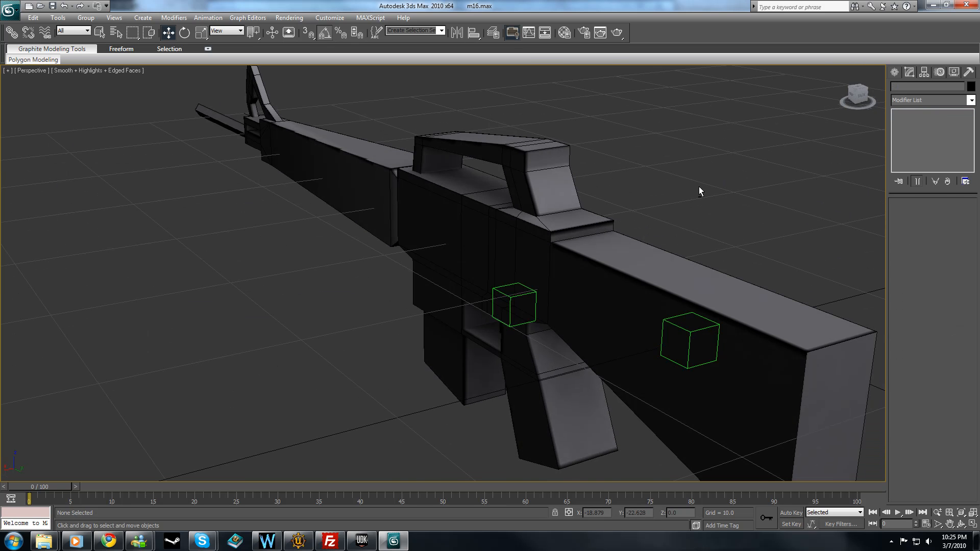
# Check the ActorX scene info for geometry and bone statistics, and review the exporter's setup options.
pyautogui.click(968, 72)
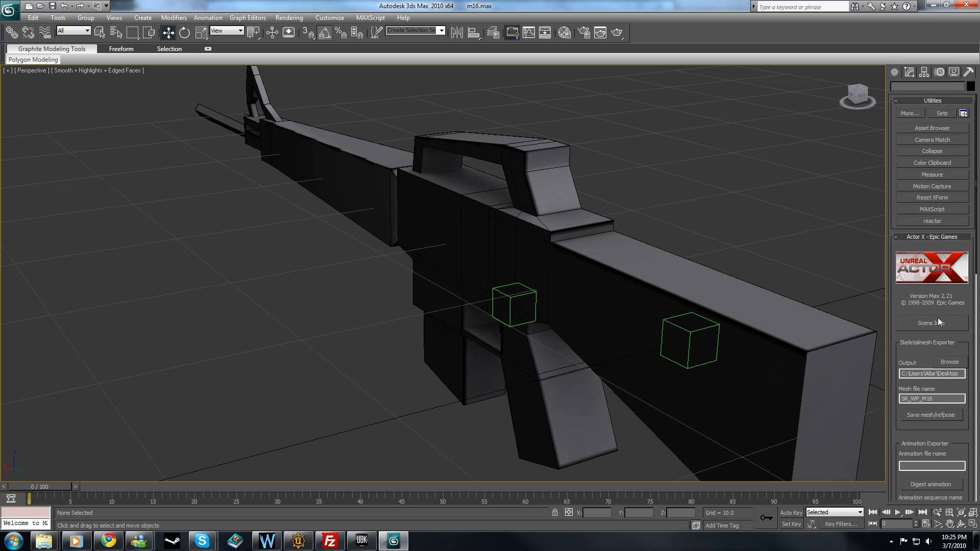
pyautogui.click(934, 323)
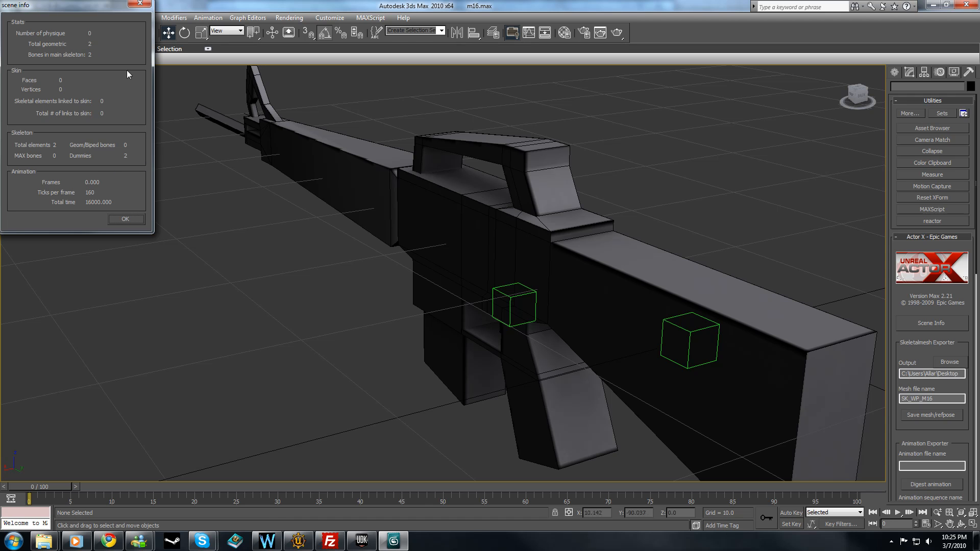
pyautogui.click(136, 223)
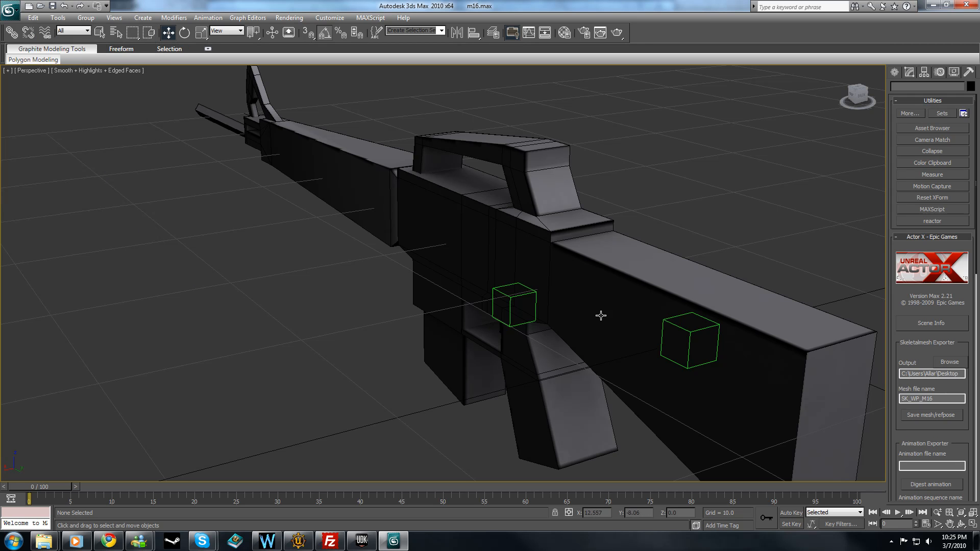
pyautogui.moveTo(938, 306); pyautogui.dragTo(888, 83)
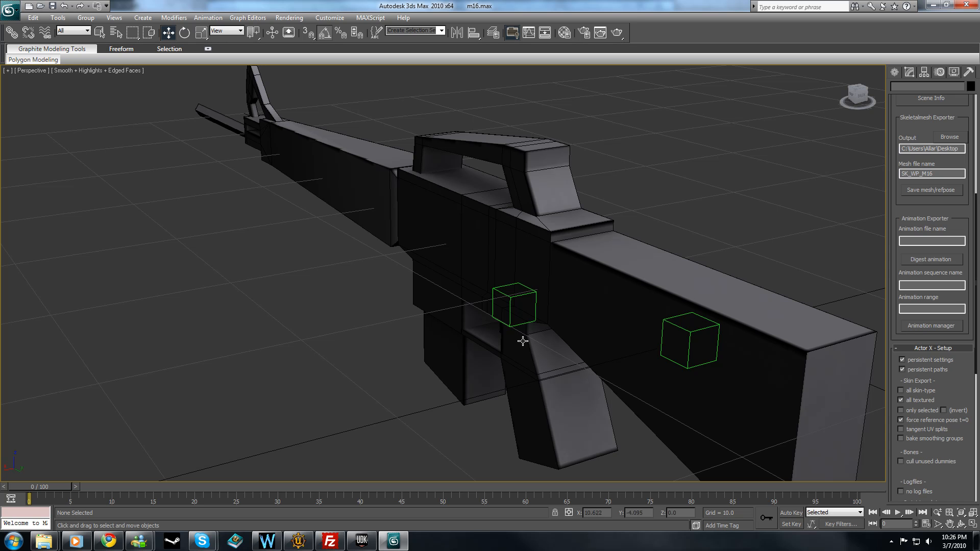
pyautogui.keyDown('alt'); pyautogui.moveTo(435, 315); pyautogui.dragTo(432, 294, button='middle'); pyautogui.keyUp('alt')
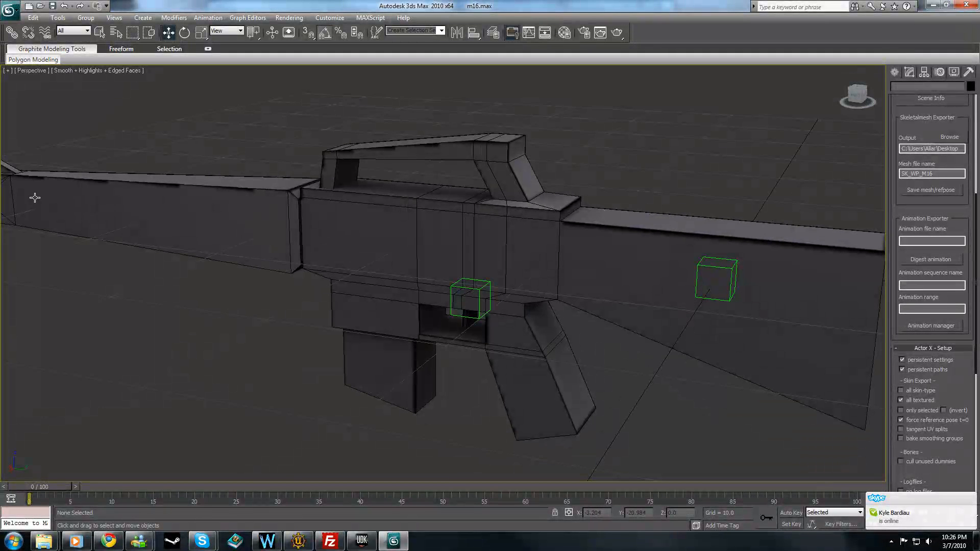
# Select the M16 body and inspect its b_Root skin weighting in Edit Envelopes mode, leaving that mode when done.
pyautogui.click(910, 74)
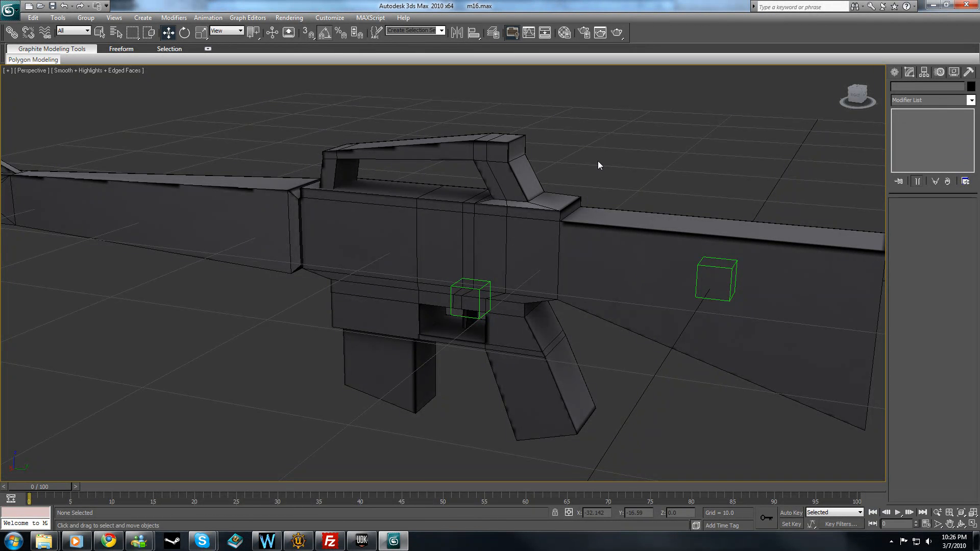
pyautogui.moveTo(525, 225); pyautogui.dragTo(476, 246, button='middle')
pyautogui.scroll(-4, 531, 231)
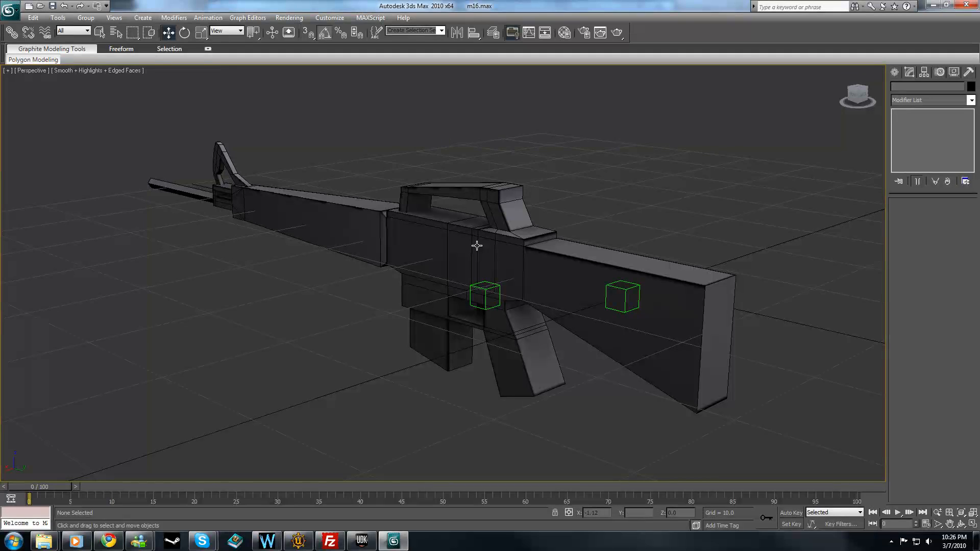
pyautogui.scroll(2, 478, 246)
pyautogui.scroll(-2, 477, 245)
pyautogui.moveTo(477, 246)
pyautogui.keyDown('alt'); pyautogui.mouseDown(button='middle')
pyautogui.moveTo(527, 216)
pyautogui.moveTo(466, 264)
pyautogui.moveTo(470, 246)
pyautogui.moveTo(495, 247)
pyautogui.mouseUp(button='middle'); pyautogui.keyUp('alt')
pyautogui.click(383, 248)
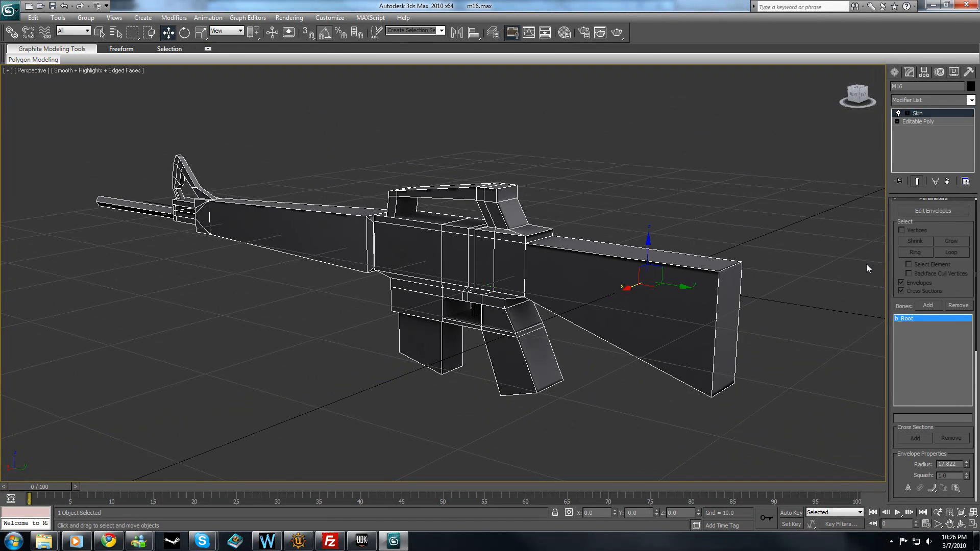
pyautogui.click(950, 211)
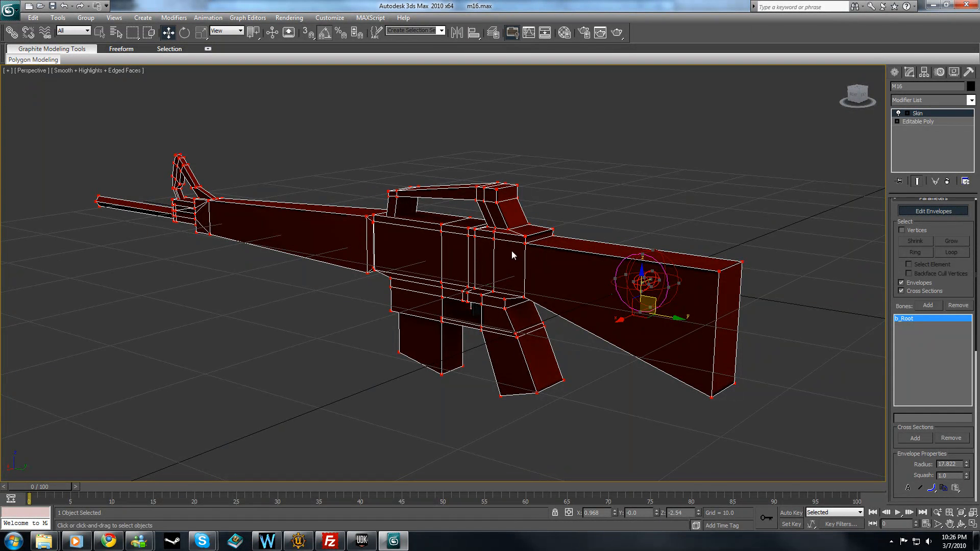
pyautogui.click(934, 211)
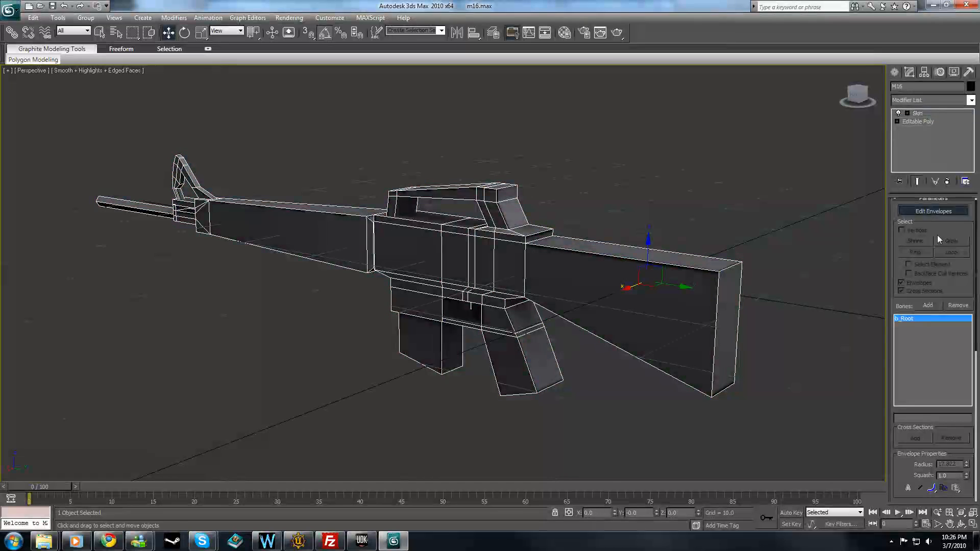
# Review the Skin modifier parameters of the M16 body and clear the selection.
pyautogui.scroll(-2, 964, 235)
pyautogui.scroll(-1, 963, 234)
pyautogui.scroll(3, 964, 234)
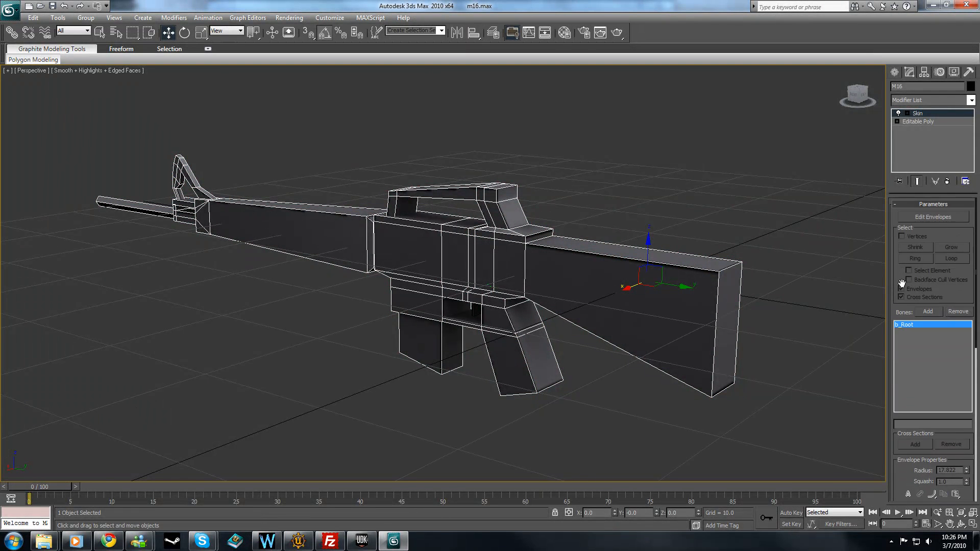
pyautogui.click(654, 247)
pyautogui.moveTo(487, 207)
pyautogui.keyDown('alt'); pyautogui.mouseDown(button='middle')
pyautogui.moveTo(460, 212)
pyautogui.moveTo(477, 208)
pyautogui.mouseUp(button='middle'); pyautogui.keyUp('alt')
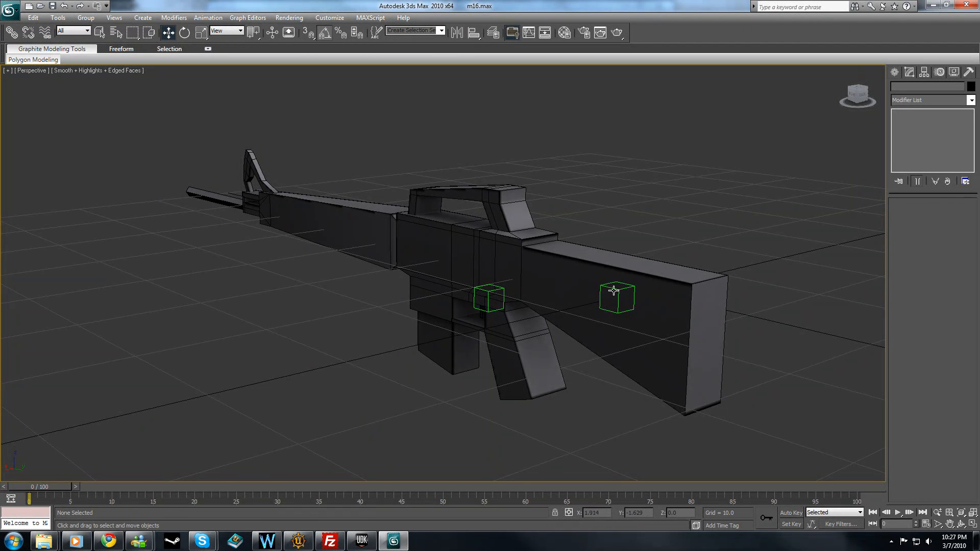
# Enable the all skin-type option in the ActorX setup and export the skeletal mesh as SK_WP_M16.
pyautogui.click(968, 71)
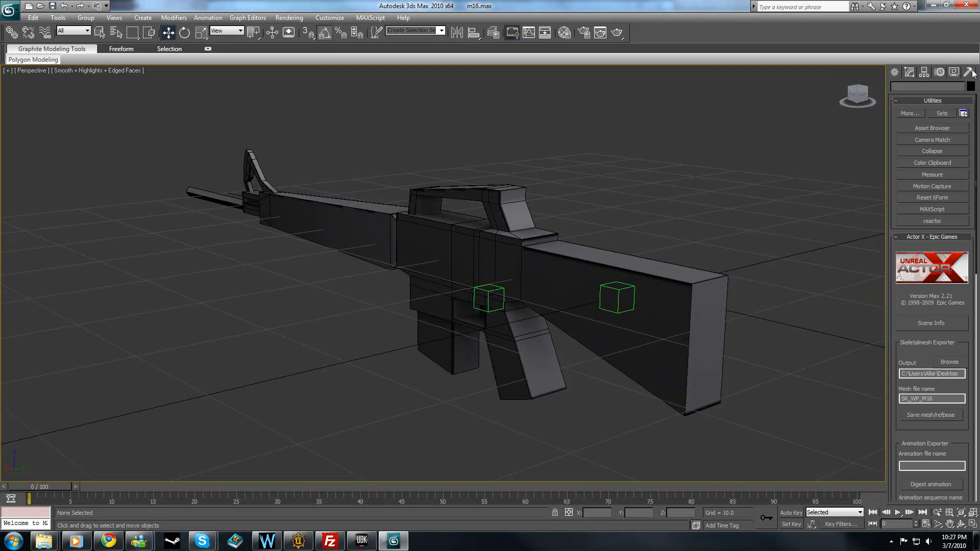
pyautogui.moveTo(951, 355); pyautogui.dragTo(919, 69)
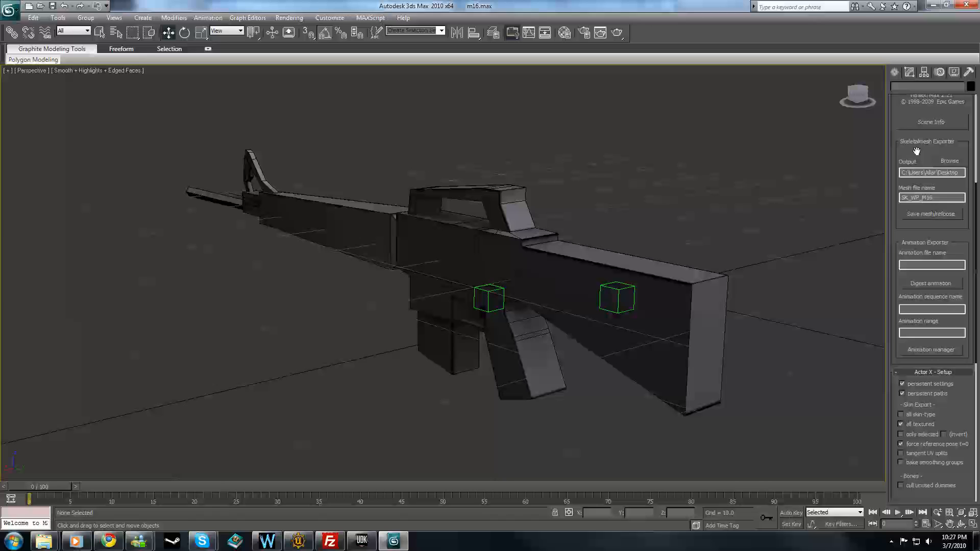
pyautogui.click(934, 415)
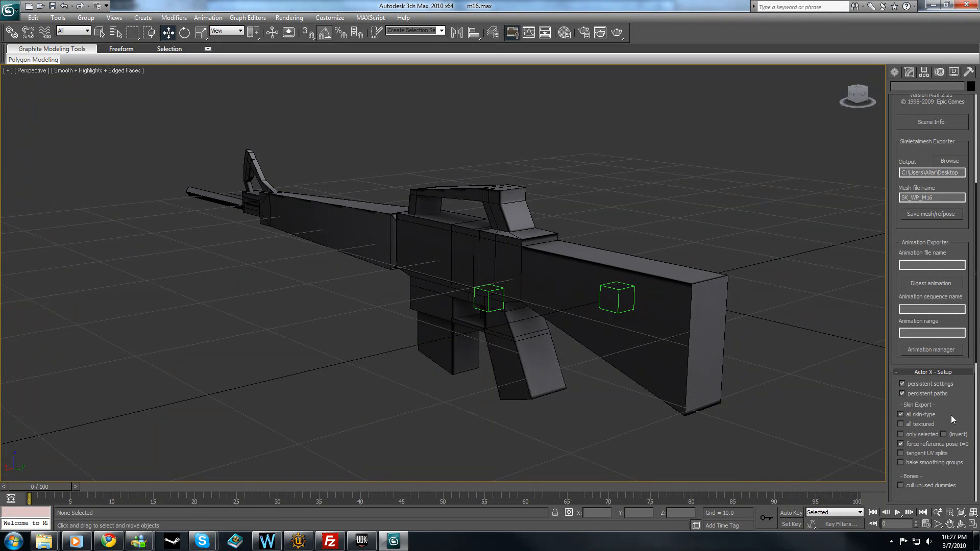
pyautogui.scroll(2, 961, 405)
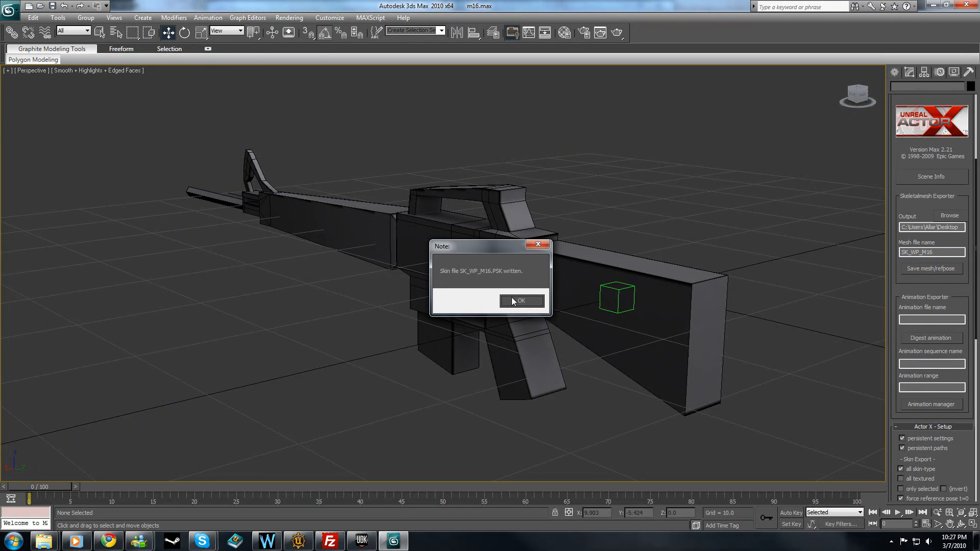
pyautogui.click(513, 306)
# Switch to Unreal Development Kit and import SK_WP_M16.PSK into the ALWP_M16 package as SK_WP_M16_1P without a group.
pyautogui.click(361, 541)
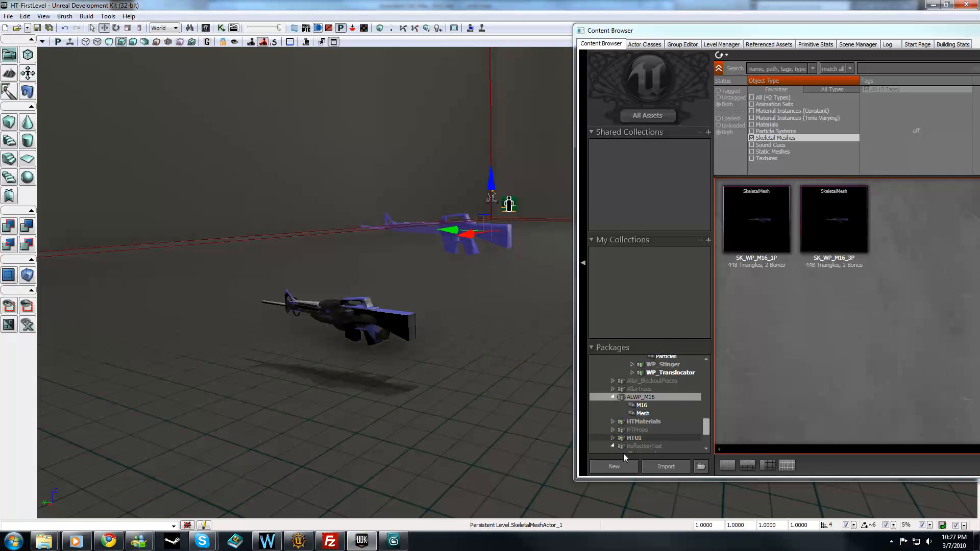
pyautogui.click(661, 465)
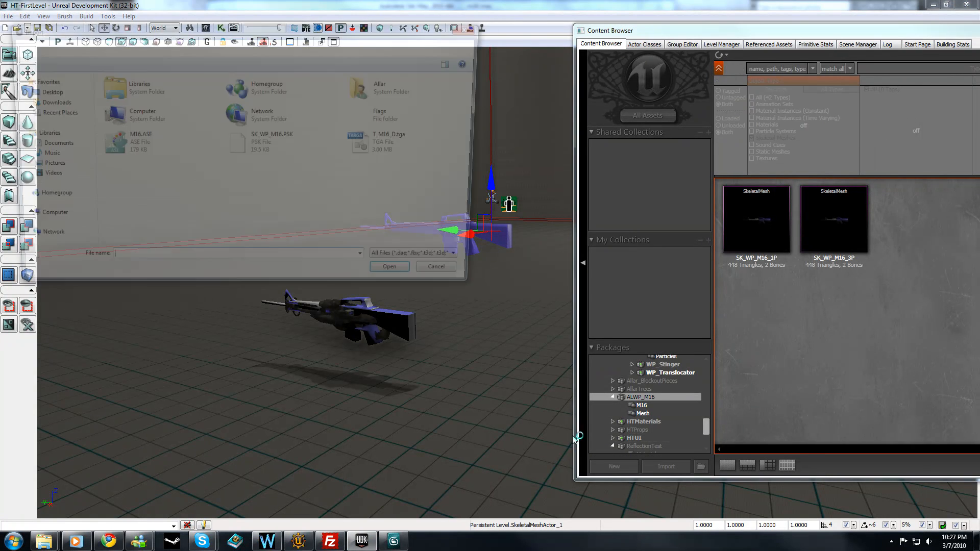
pyautogui.click(265, 153)
pyautogui.click(394, 281)
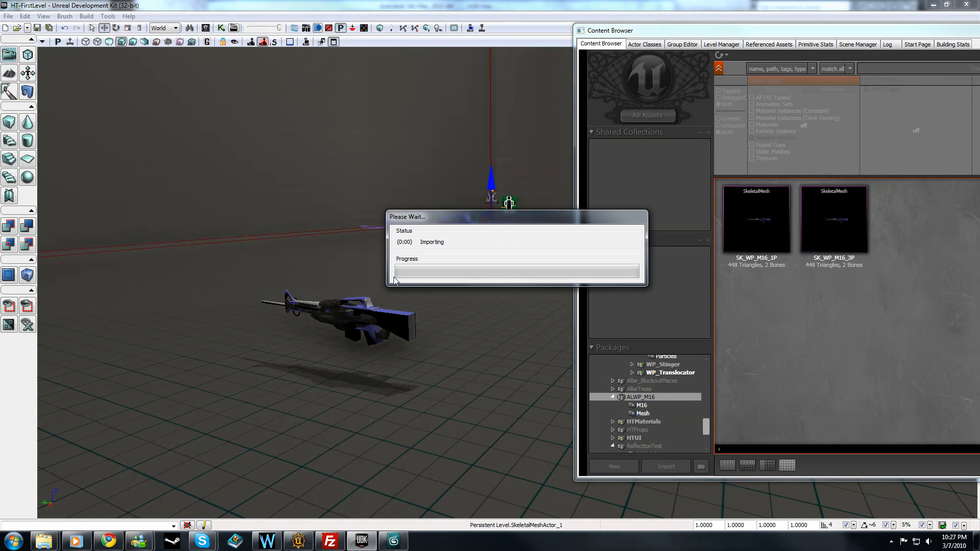
pyautogui.click(216, 75)
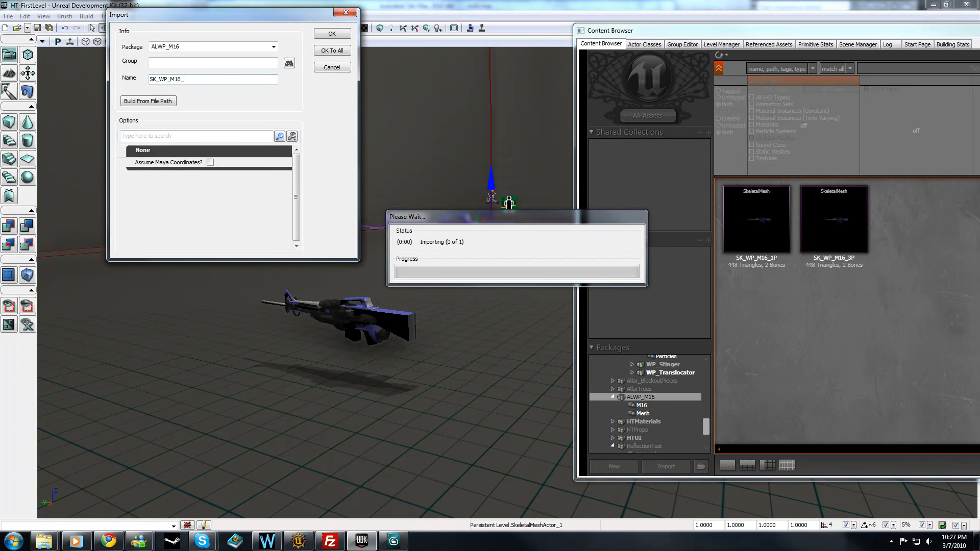
pyautogui.click(332, 33)
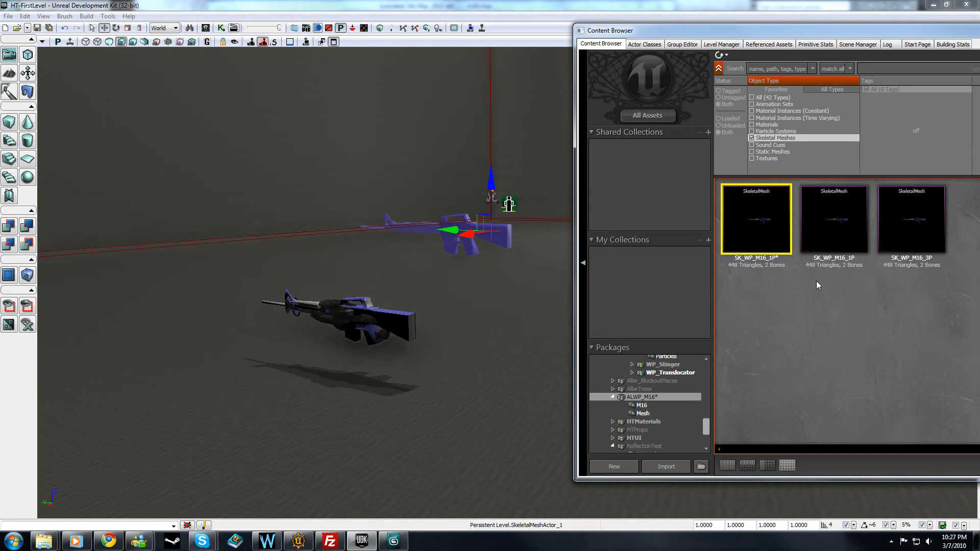
# Delete the newly imported SK_WP_M16_1P mesh that lies outside the Mesh group of ALWP_M16.
pyautogui.rightClick(771, 238)
pyautogui.click(807, 331)
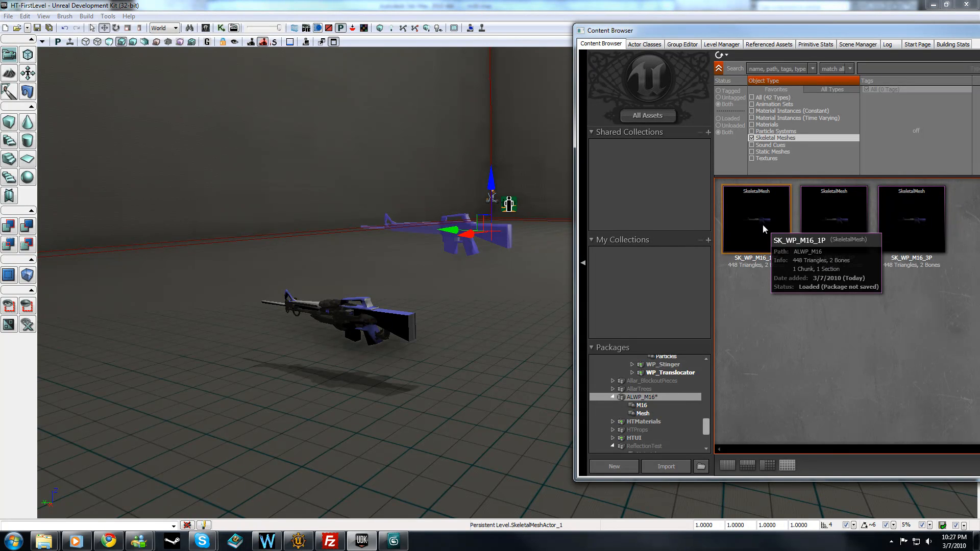
pyautogui.rightClick(763, 224)
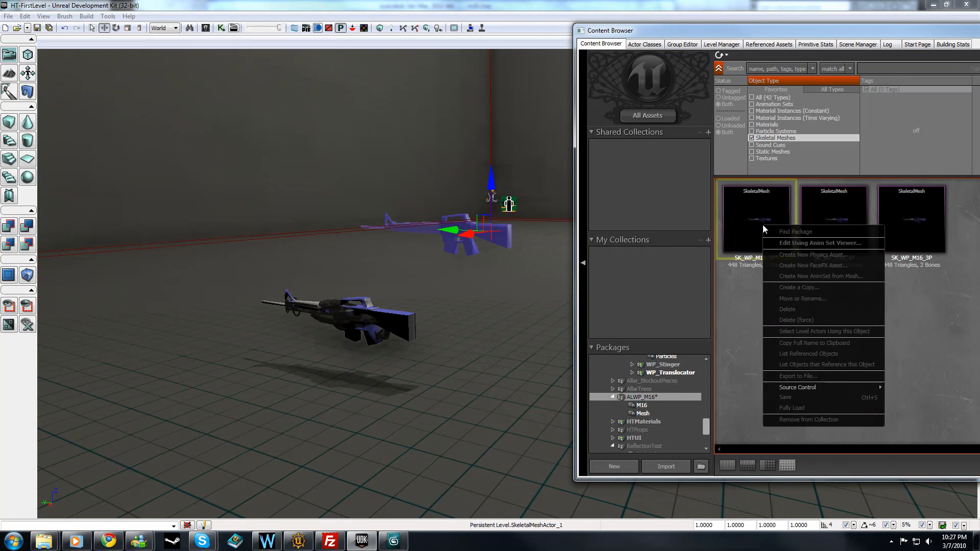
pyautogui.click(797, 310)
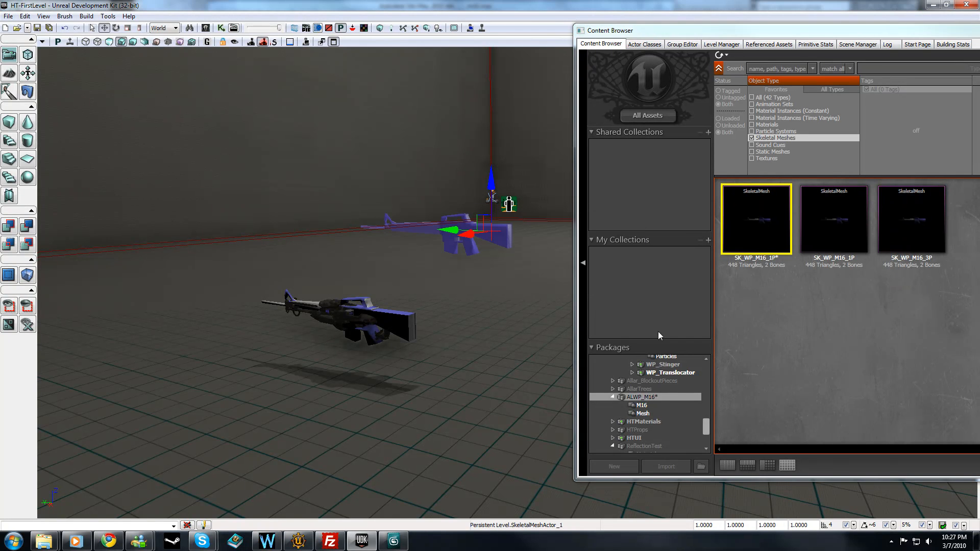
# Import SK_WP_M16.PSK into the Mesh group of the ALWP_M16 package under the name SK_WP_M16_1P.
pyautogui.click(646, 407)
pyautogui.click(643, 412)
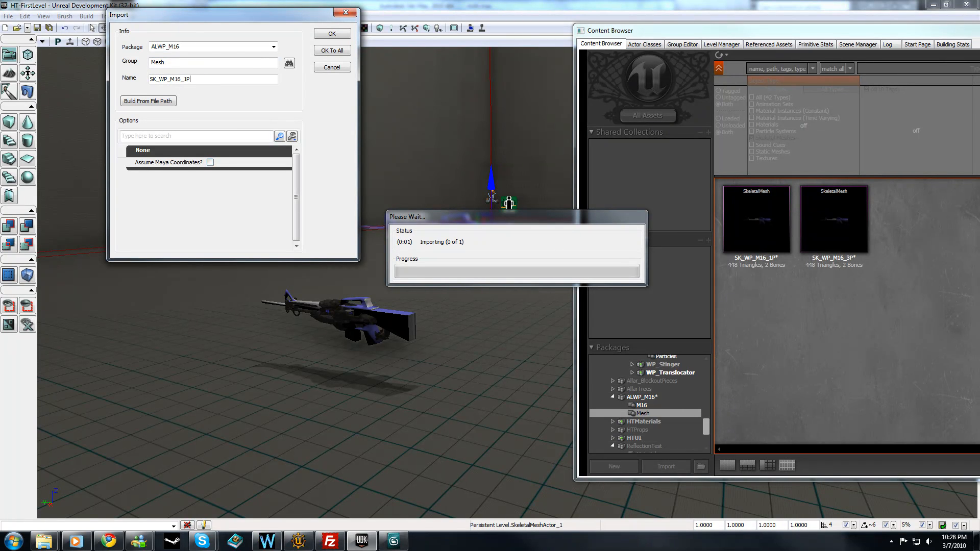
pyautogui.click(331, 34)
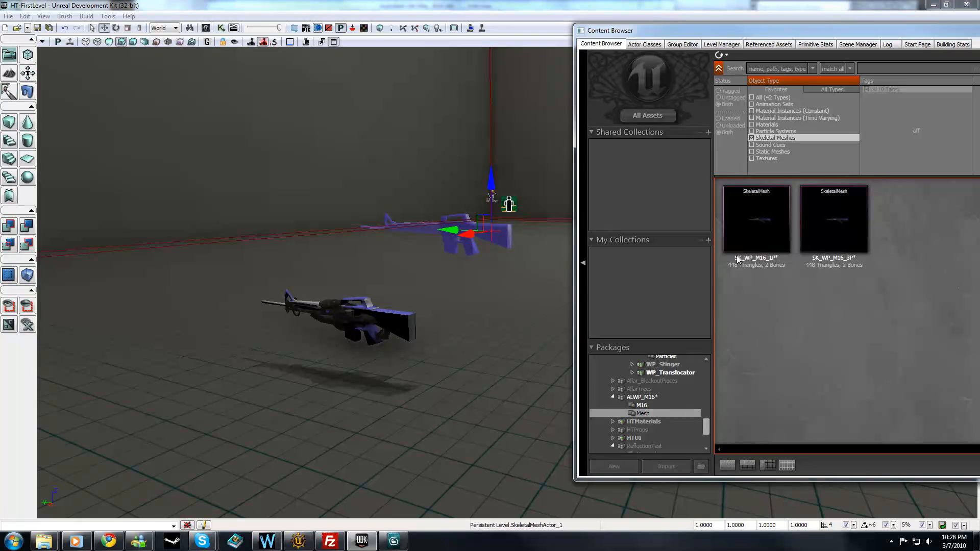
# Open SK_WP_M16_1P in the AnimSet Editor and show its skeletal mesh properties.
pyautogui.click(748, 229)
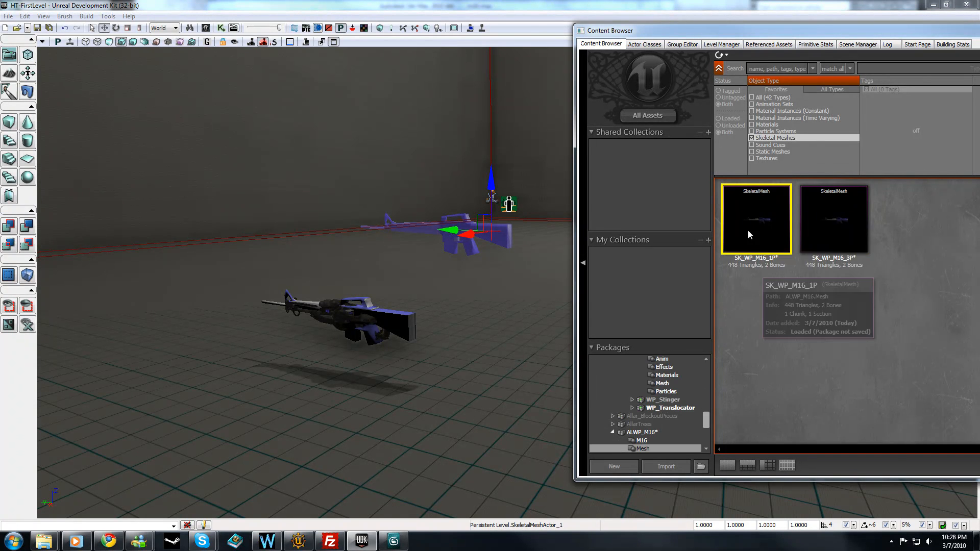
pyautogui.moveTo(764, 248)
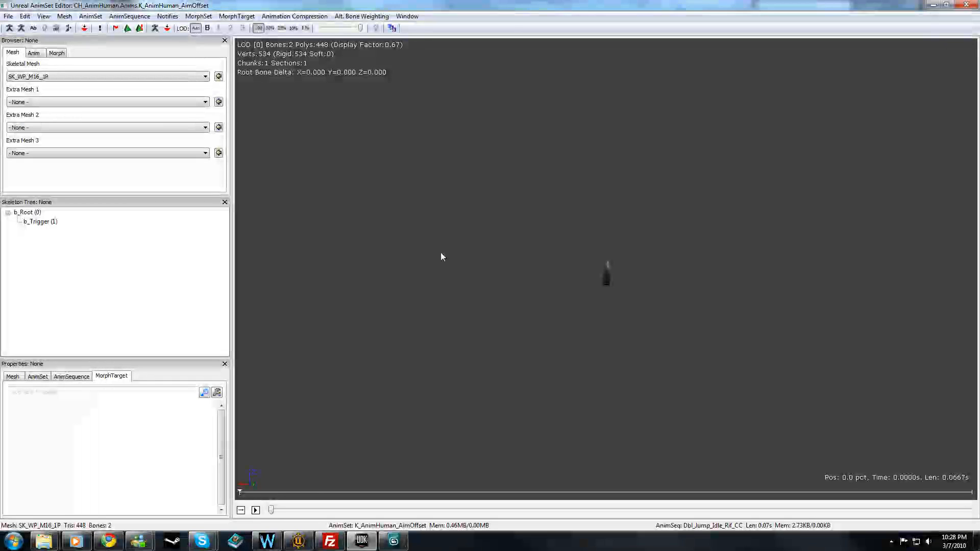
pyautogui.moveTo(606, 269); pyautogui.dragTo(705, 265)
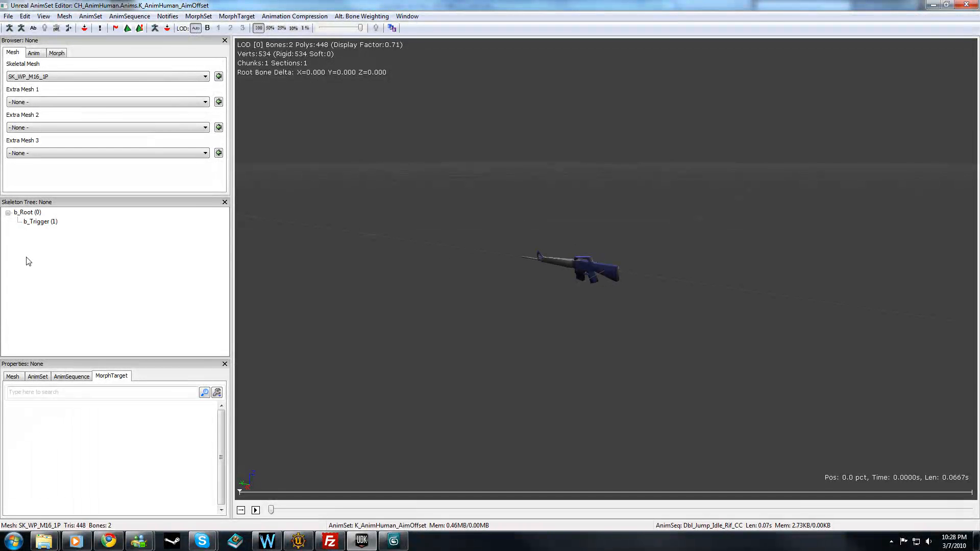
pyautogui.click(13, 377)
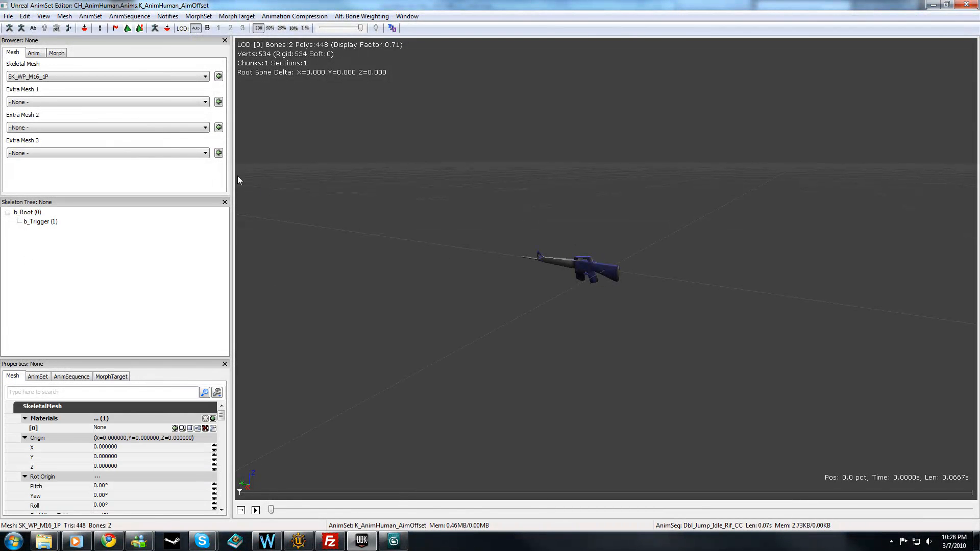
# Examine the imported rifle mesh in the preview from the side, from behind and up close.
pyautogui.moveTo(606, 269); pyautogui.dragTo(606, 208, button='right')
pyautogui.moveTo(606, 269); pyautogui.dragTo(664, 255)
pyautogui.moveTo(527, 199); pyautogui.dragTo(490, 204)
pyautogui.moveTo(528, 199)
pyautogui.mouseDown(button='middle')
pyautogui.moveTo(664, 199)
pyautogui.moveTo(546, 197)
pyautogui.mouseUp(button='middle')
pyautogui.moveTo(546, 196)
pyautogui.mouseDown()
pyautogui.moveTo(485, 232)
pyautogui.moveTo(564, 191)
pyautogui.mouseUp()
pyautogui.moveTo(512, 208); pyautogui.dragTo(508, 210)
pyautogui.moveTo(507, 210); pyautogui.dragTo(488, 214, button='right')
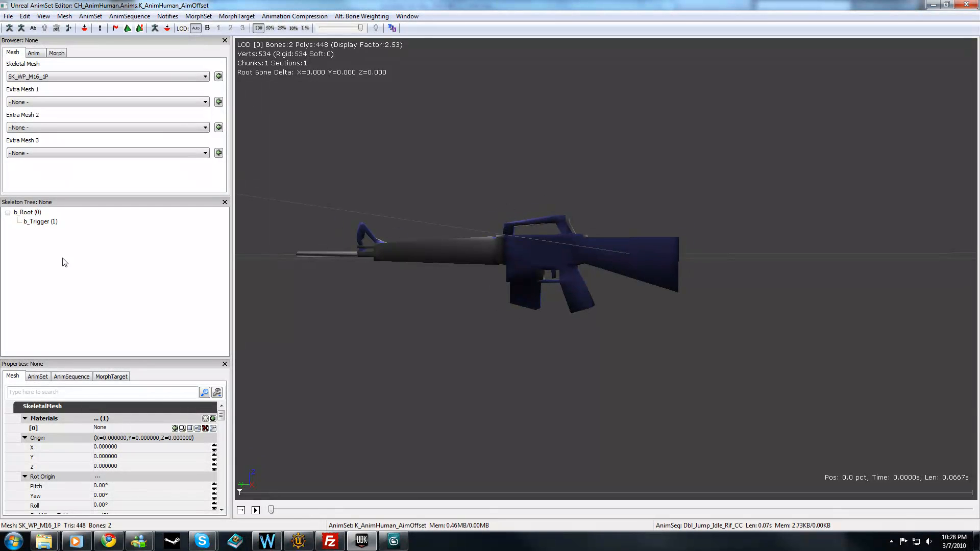
pyautogui.moveTo(361, 230); pyautogui.dragTo(284, 262)
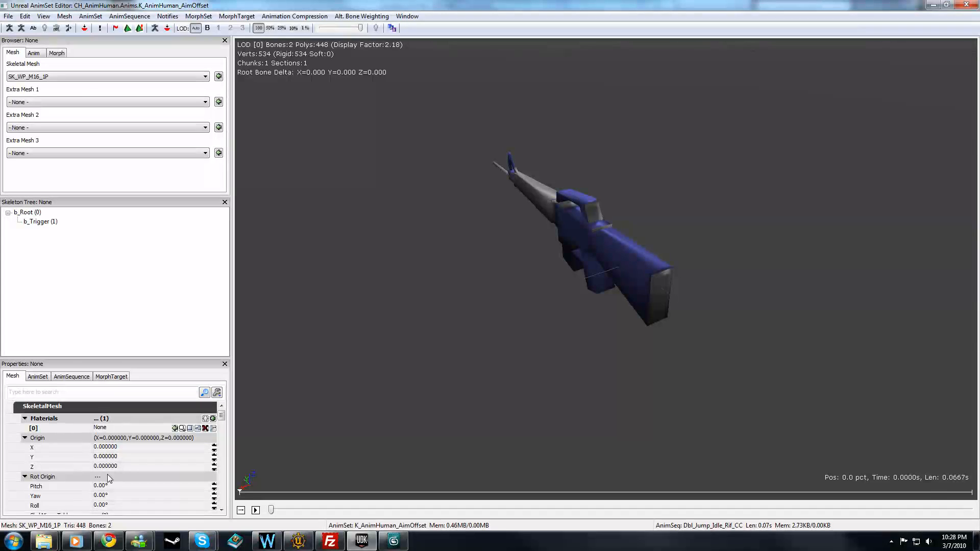
pyautogui.moveTo(512, 183); pyautogui.dragTo(468, 296)
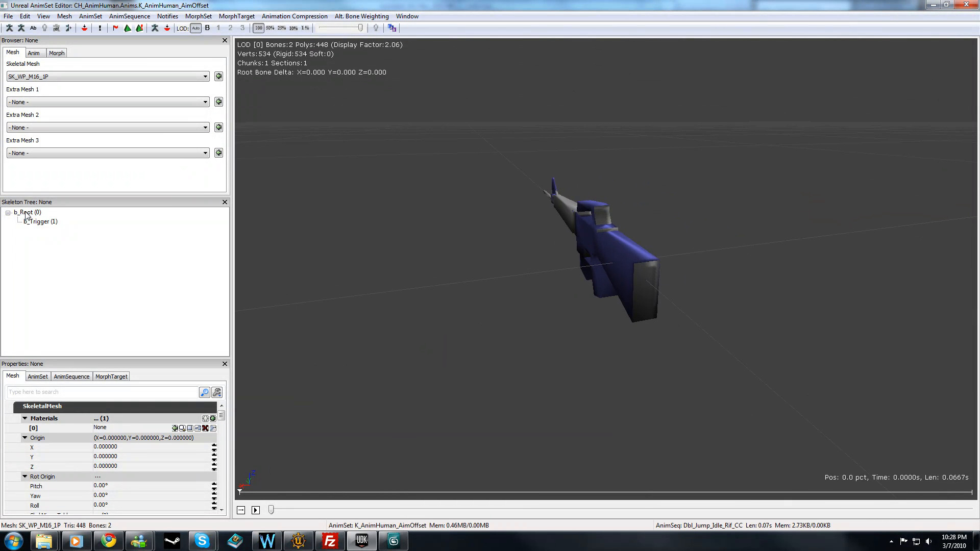
# Inspect the b_Root and b_Trigger bones of the skeleton and their positions on the rifle.
pyautogui.click(39, 215)
pyautogui.moveTo(387, 276); pyautogui.dragTo(474, 234)
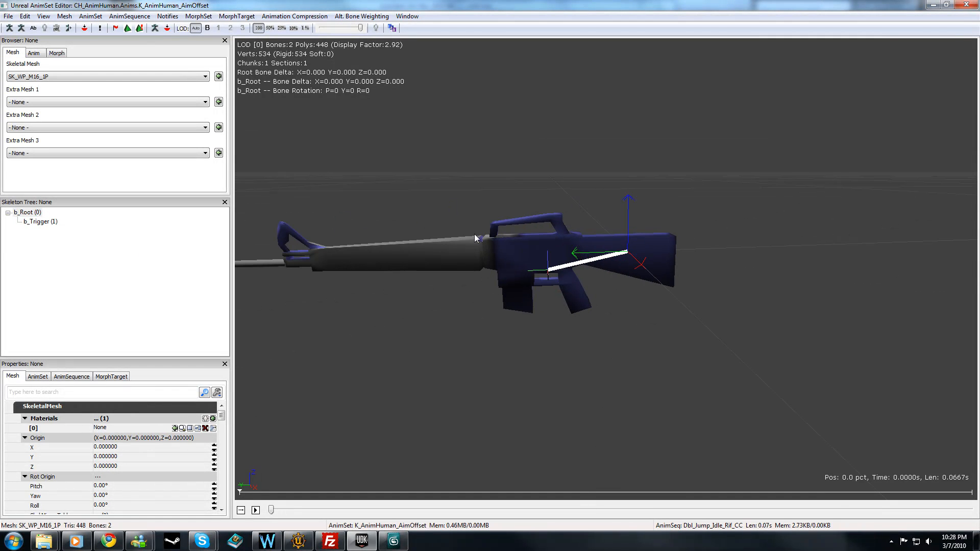
pyautogui.click(64, 216)
pyautogui.click(35, 224)
pyautogui.moveTo(449, 276); pyautogui.dragTo(449, 187)
pyautogui.click(38, 377)
pyautogui.click(13, 376)
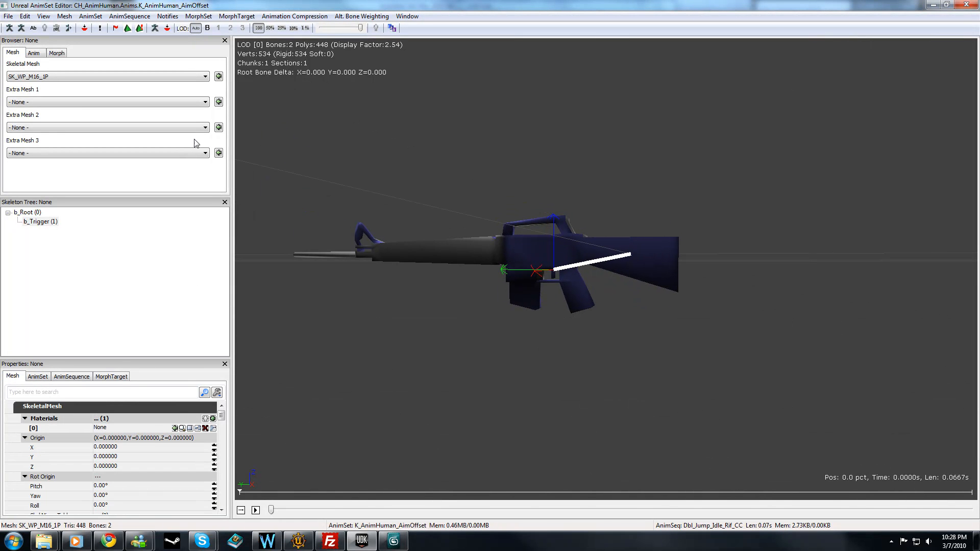
pyautogui.moveTo(761, 166); pyautogui.dragTo(735, 170)
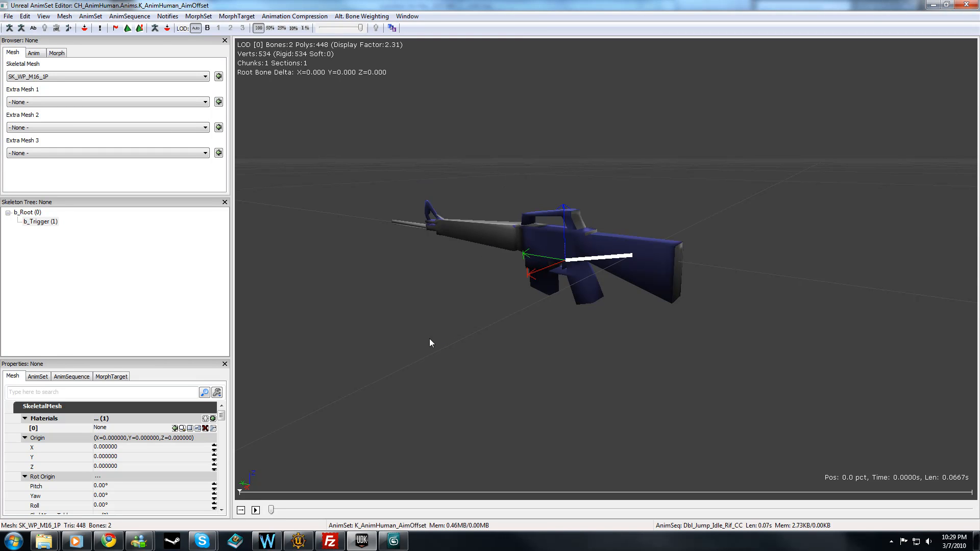
pyautogui.click(32, 214)
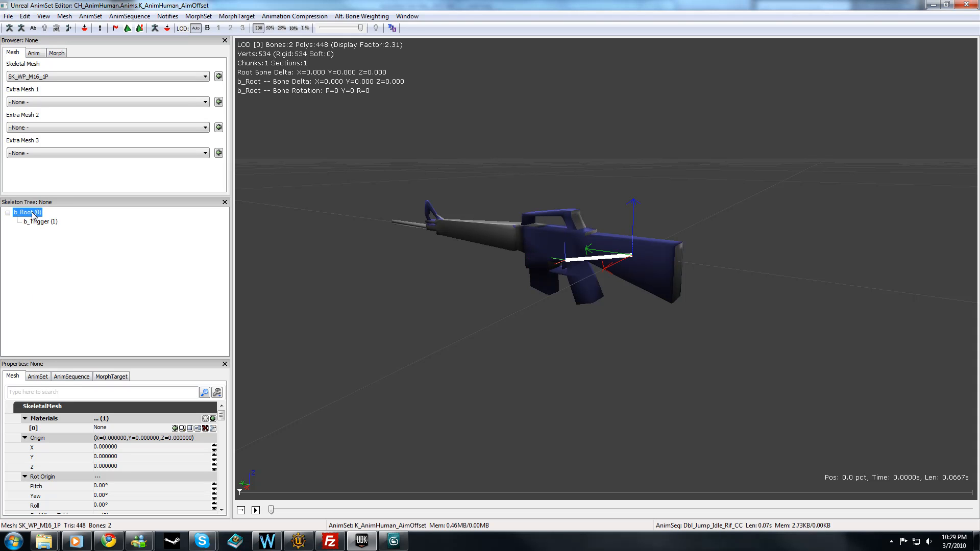
# Preview S_CTF_Flag_IronGuard as Extra Mesh 1 on the rifle, and reset that slot to None.
pyautogui.click(580, 405)
pyautogui.click(57, 102)
pyautogui.click(57, 120)
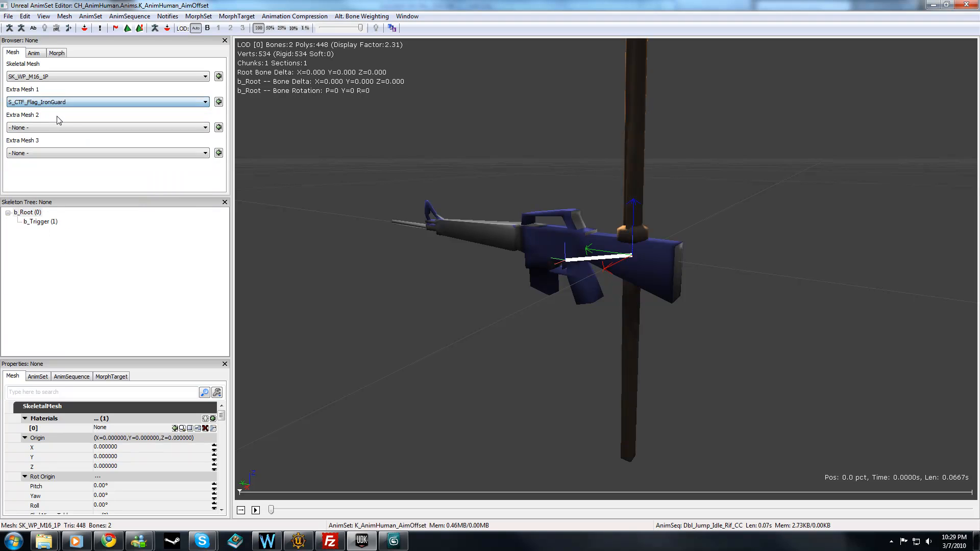
pyautogui.click(59, 104)
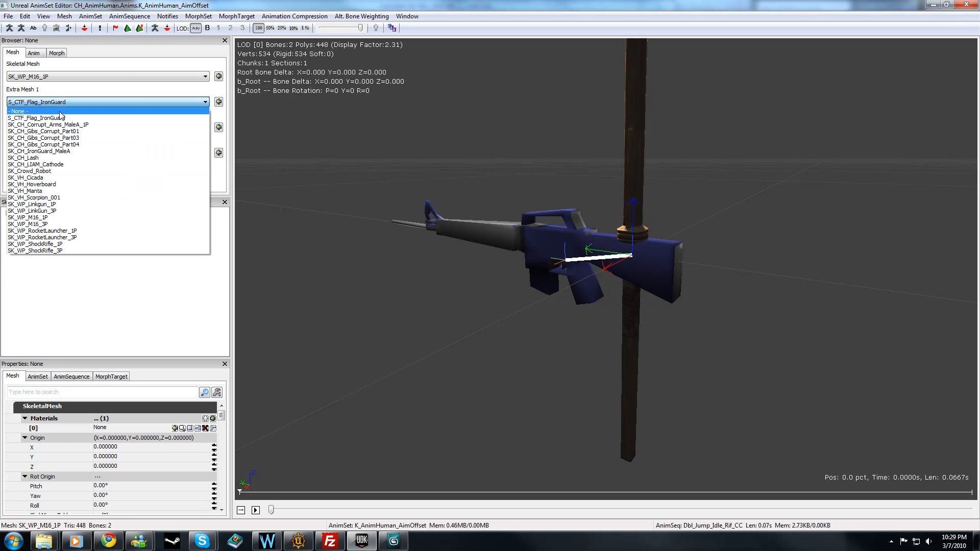
pyautogui.click(60, 111)
pyautogui.moveTo(452, 281); pyautogui.dragTo(375, 261)
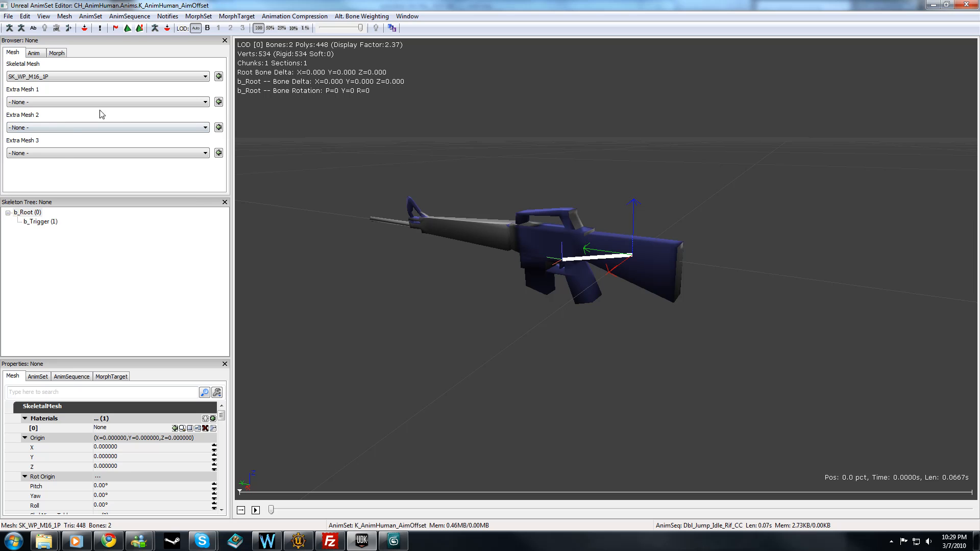
pyautogui.click(65, 104)
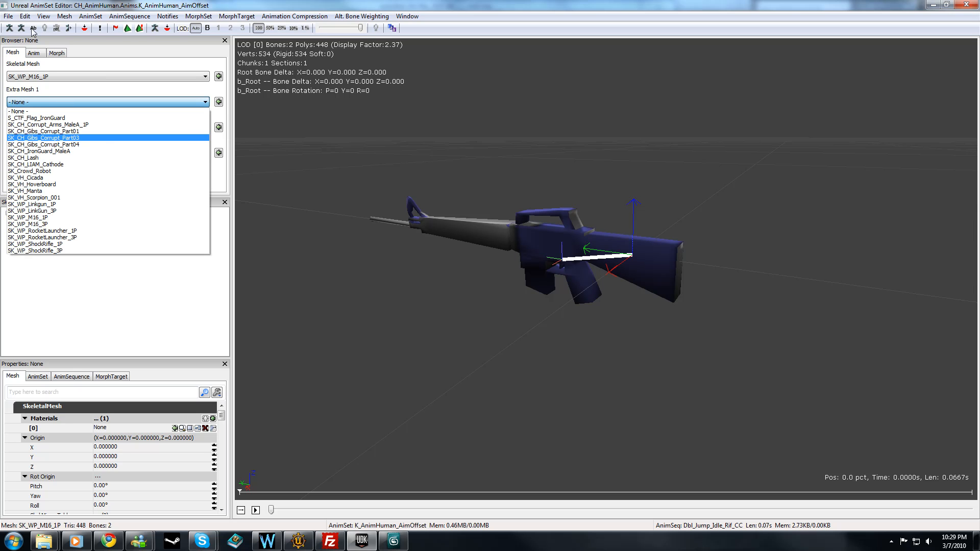
pyautogui.click(367, 243)
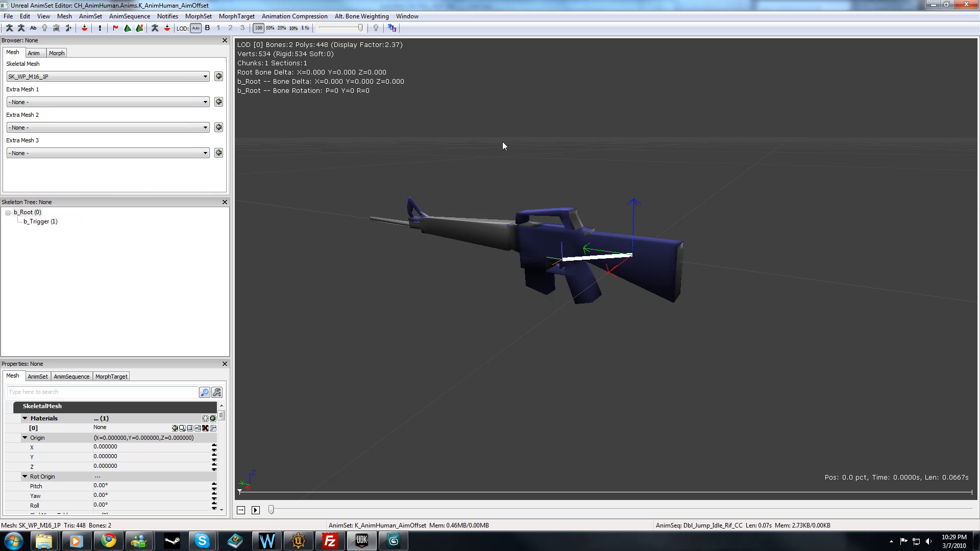
# Close the AnimSet Editor and switch back to the M16 scene in 3ds Max.
pyautogui.click(966, 5)
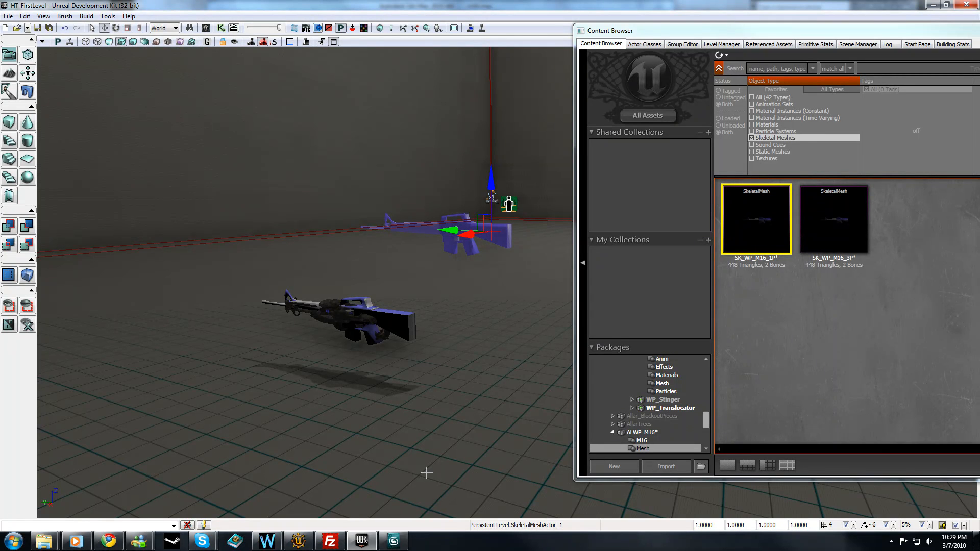
pyautogui.click(394, 541)
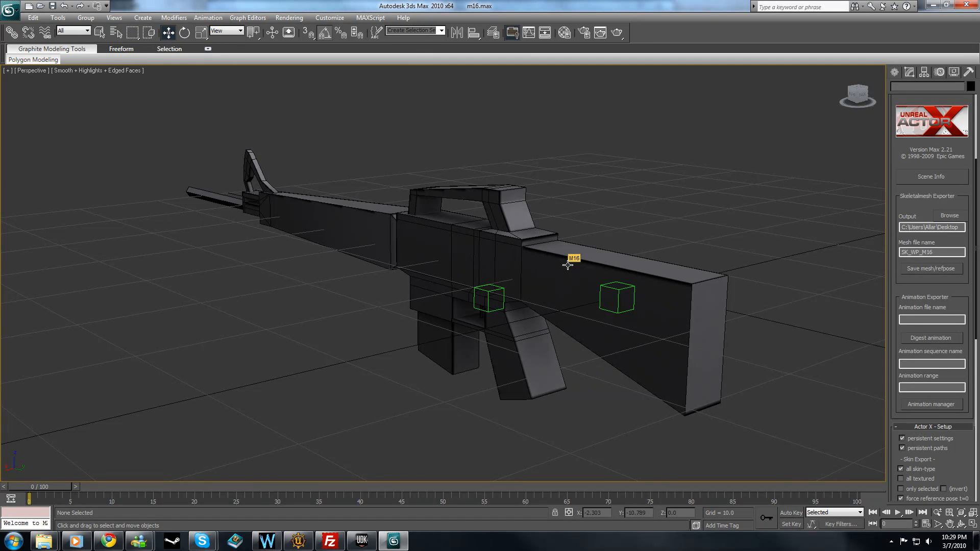
pyautogui.click(890, 541)
pyautogui.click(865, 490)
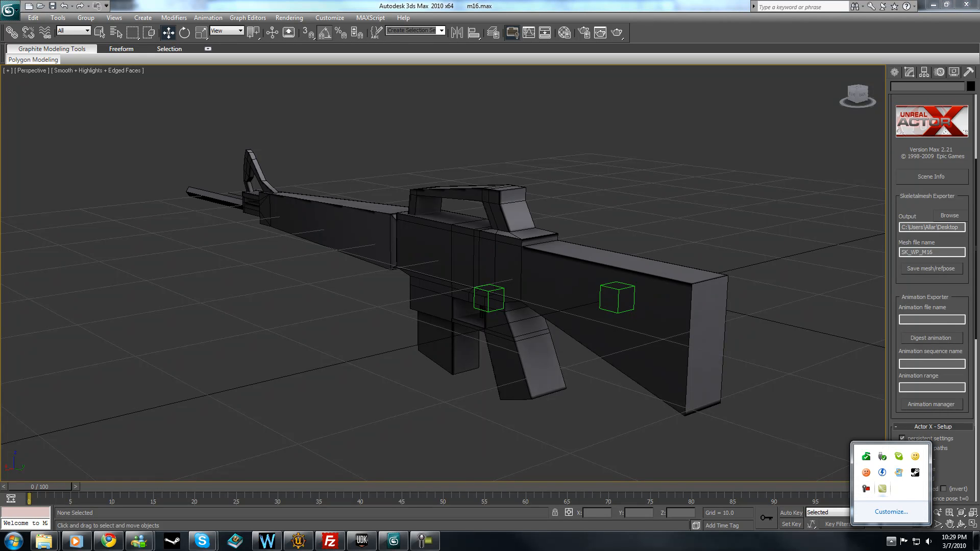